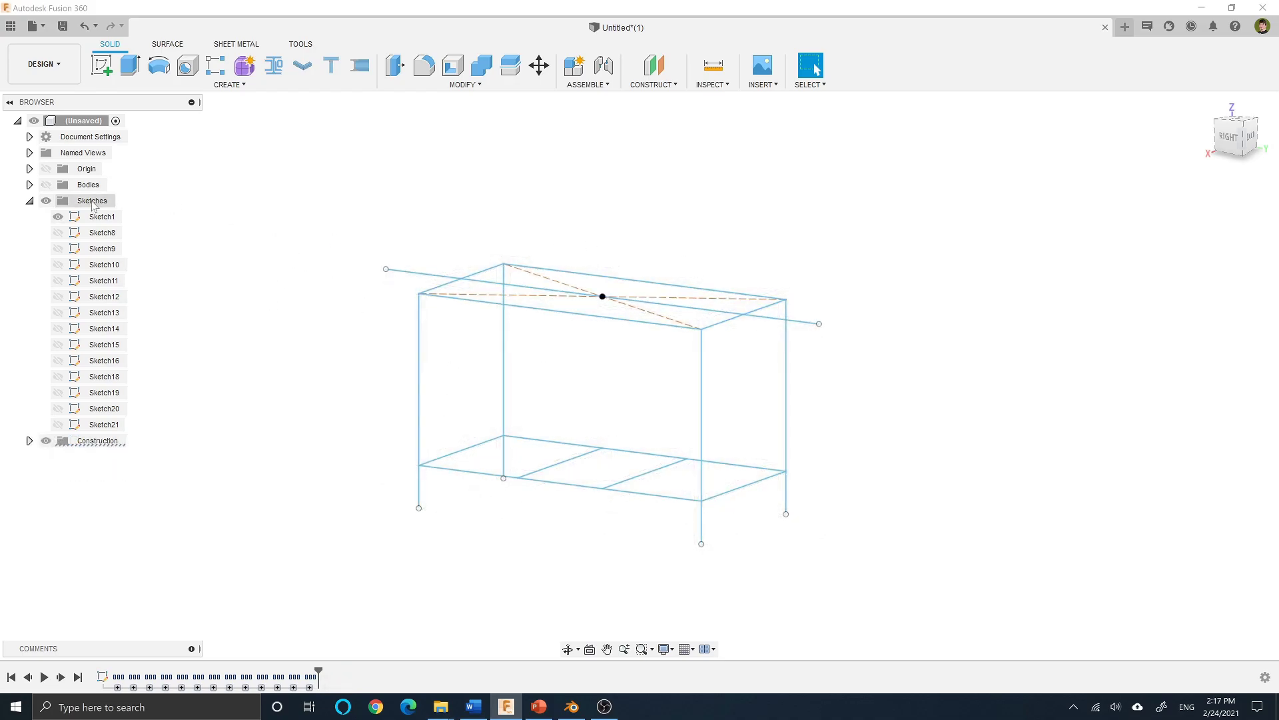
Show the frame bodies and place a GB_EN CFSHS 100x100x3.0 member on the lower right line, Bottom Mid
click(103, 216)
click(47, 187)
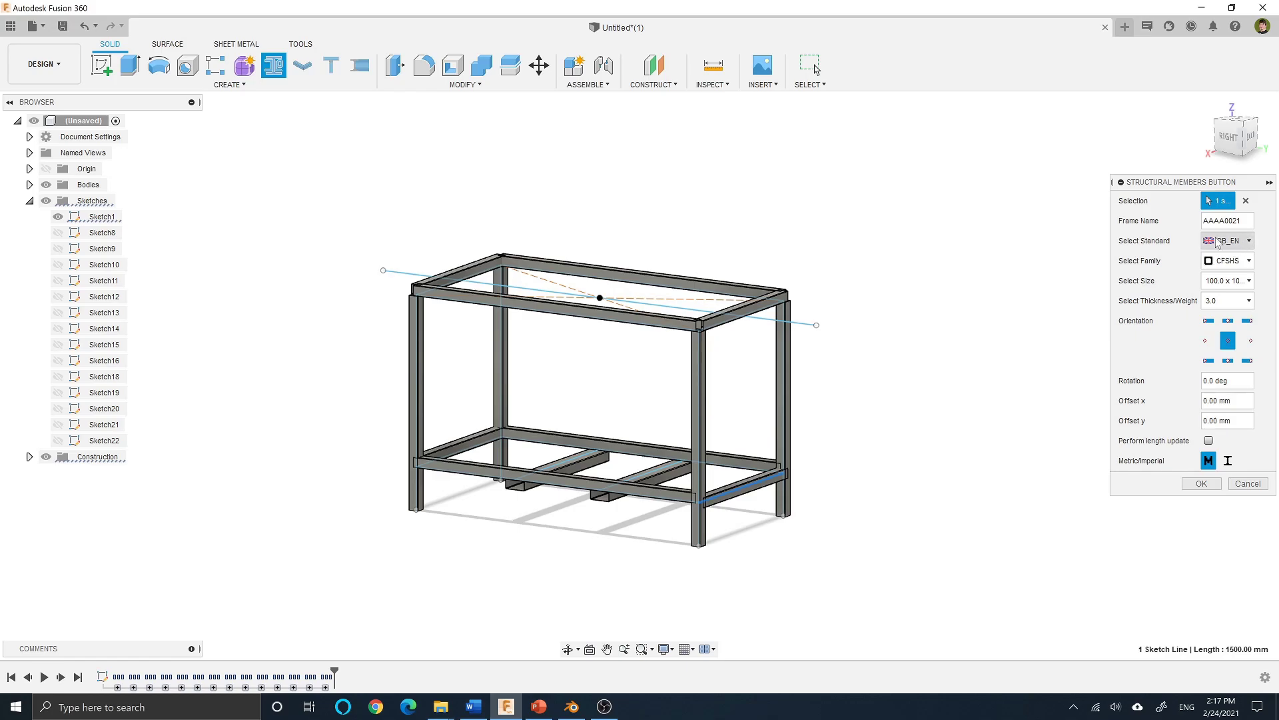
click(1240, 246)
click(1229, 254)
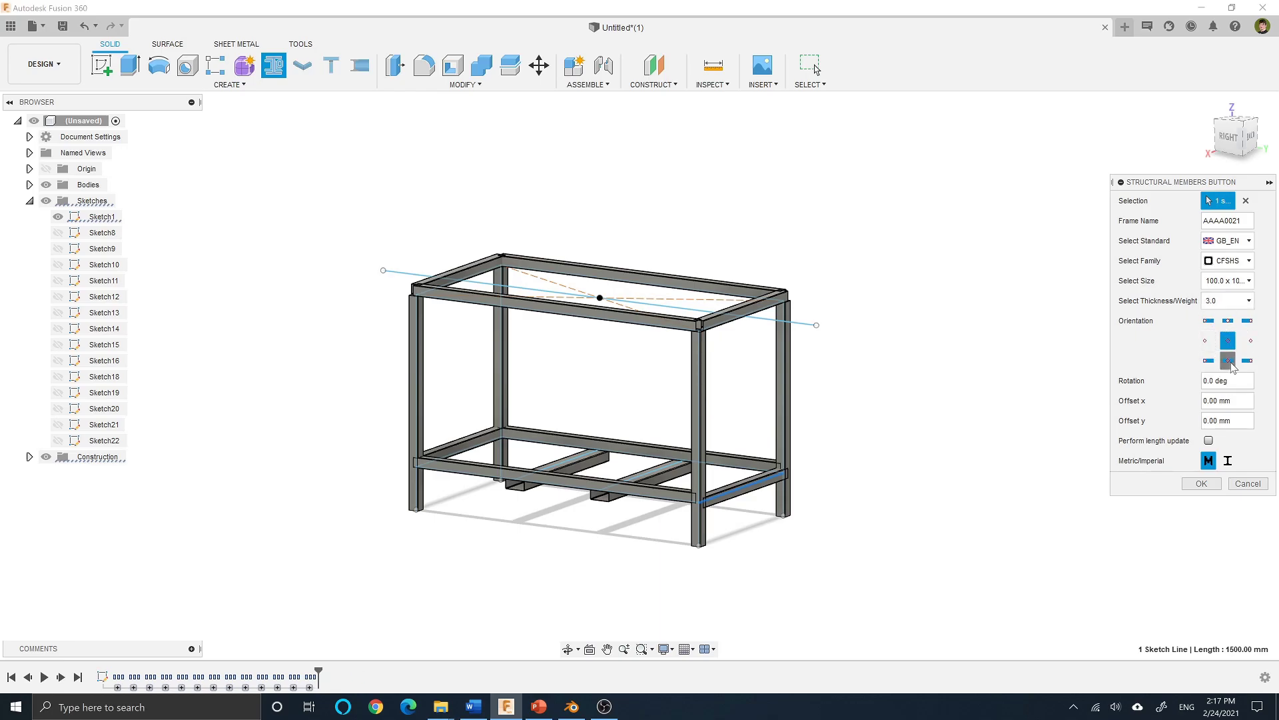
click(1230, 362)
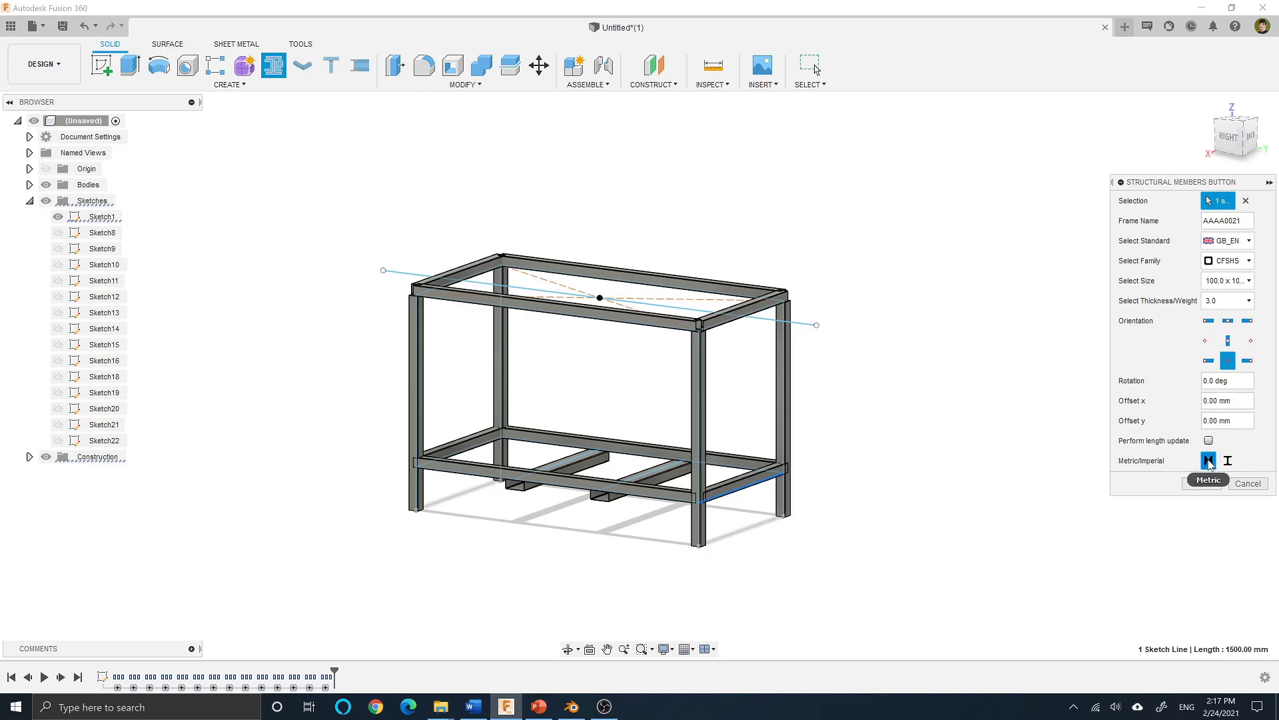
Confirm the side member, then place a GB_EN UB 127x76x13 beam on the long 4600 mm top line
click(1203, 484)
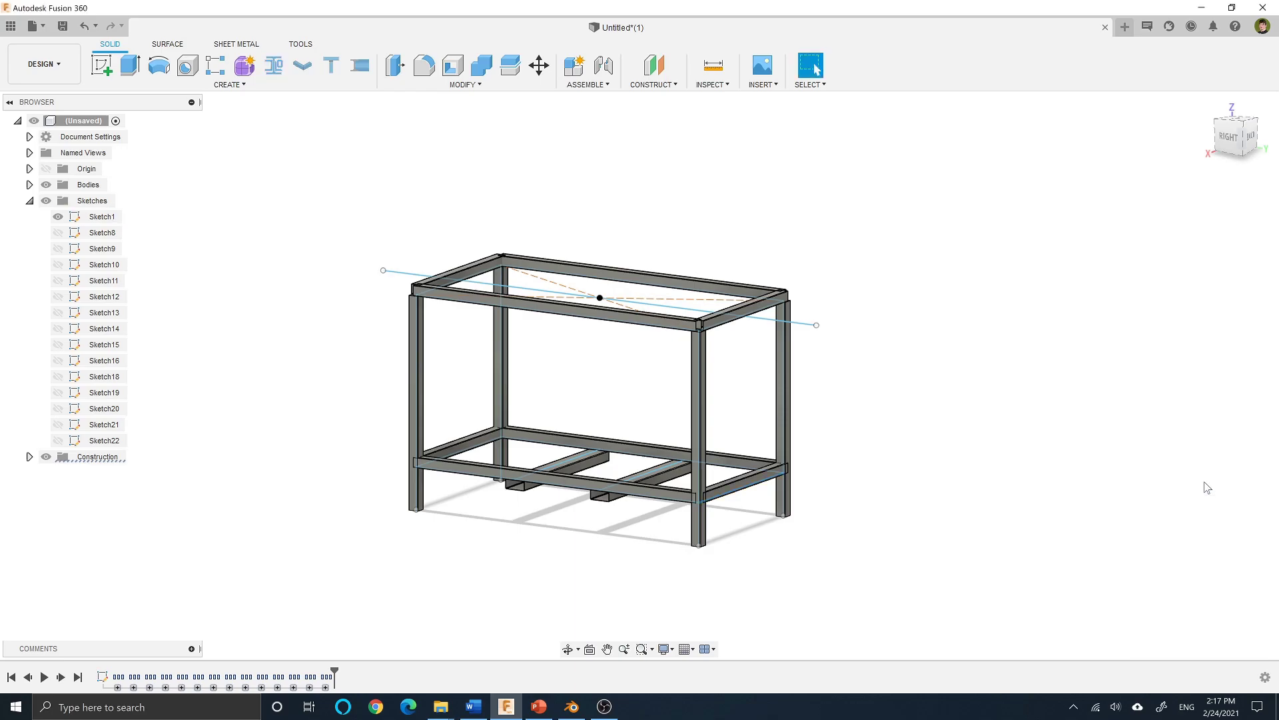
key(Return)
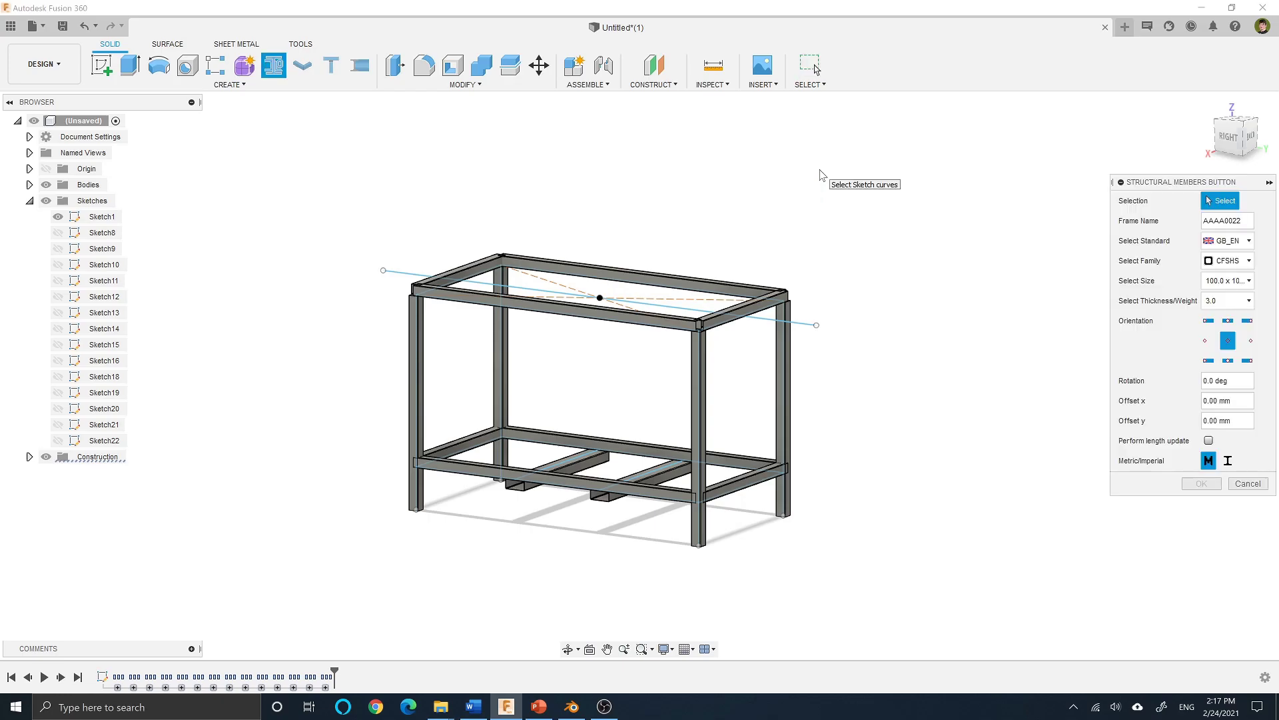
click(1229, 260)
click(1226, 300)
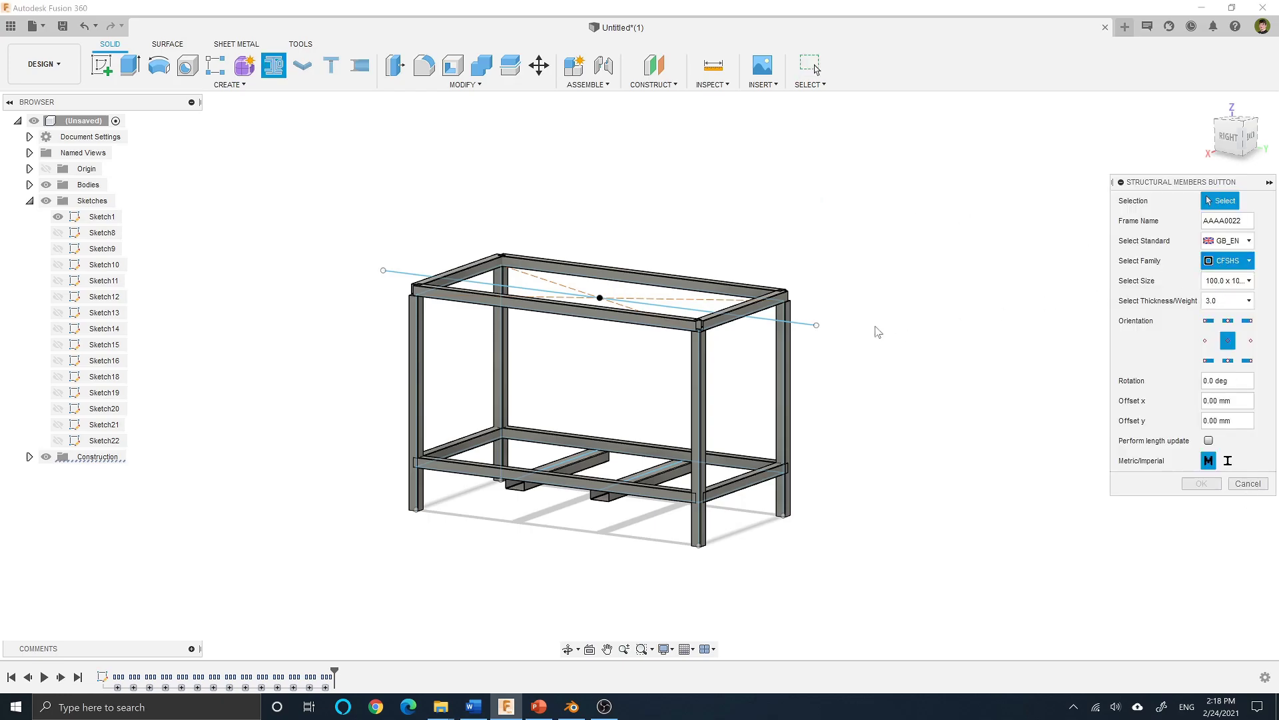
click(1228, 360)
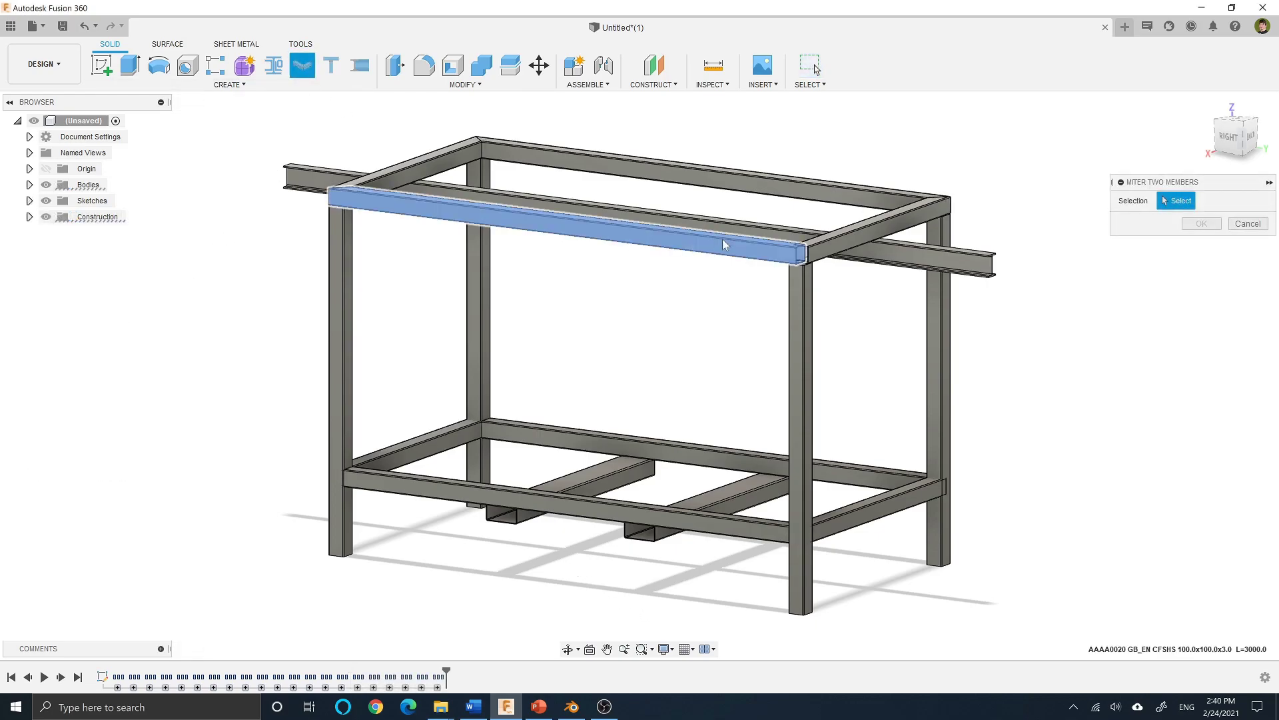
Miter the front and right top beams at their shared corner
click(725, 244)
click(879, 220)
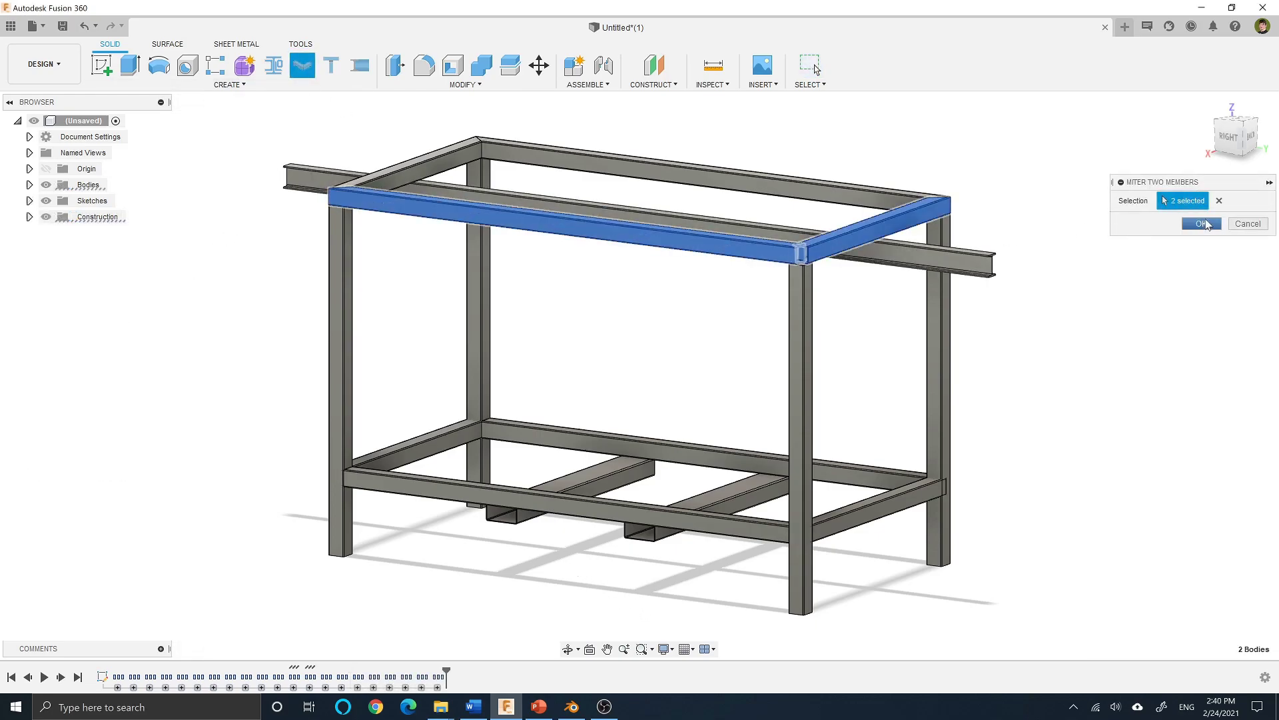
click(1208, 224)
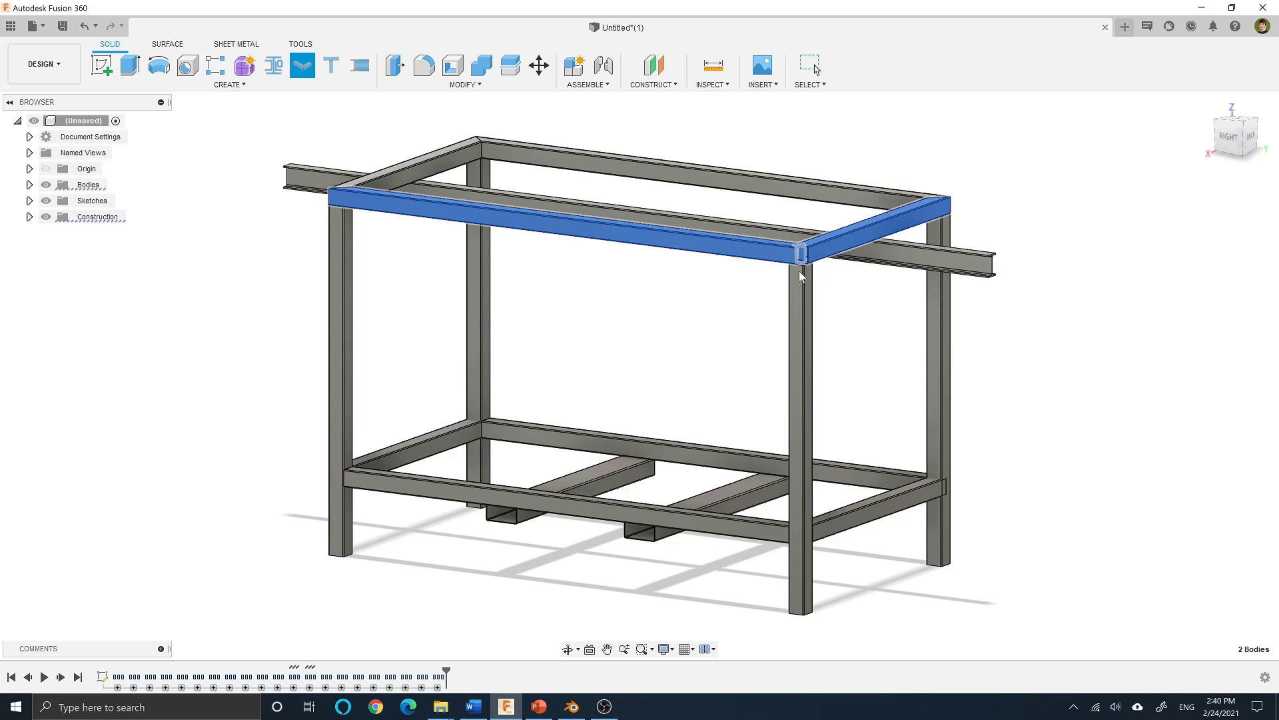
Trim the right and left lower side beams to the right rear leg face
click(331, 64)
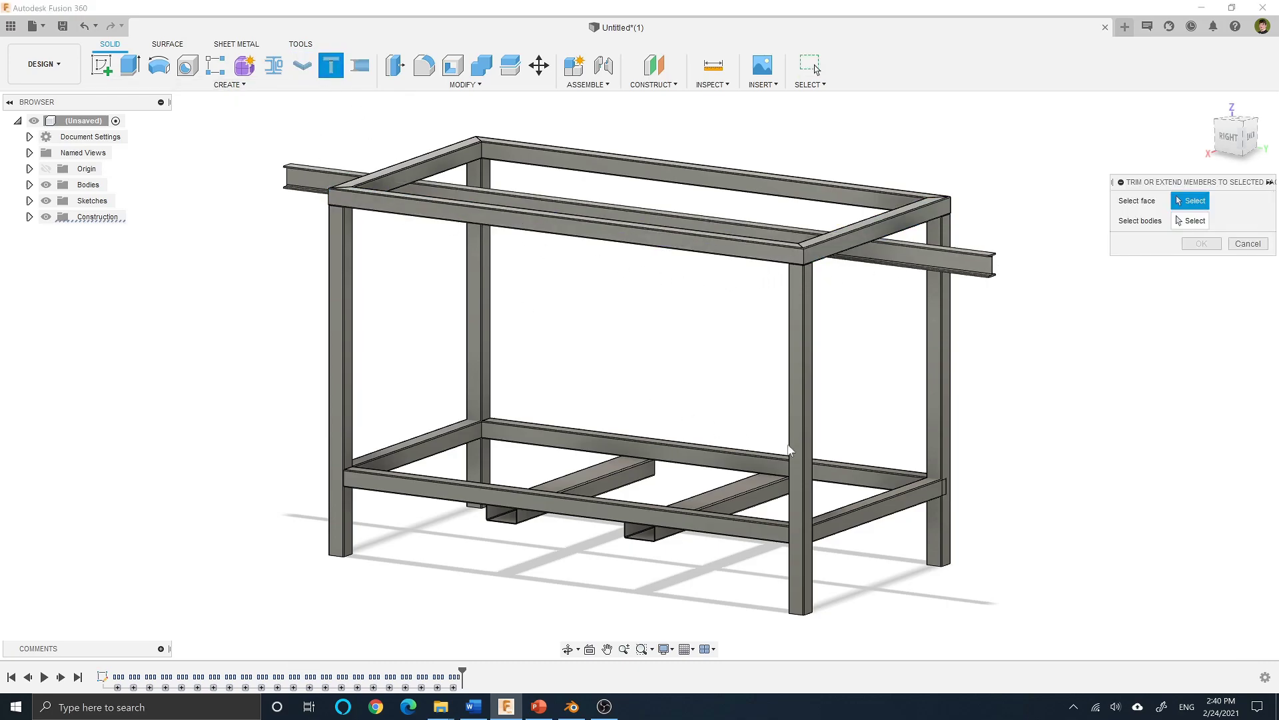
click(941, 407)
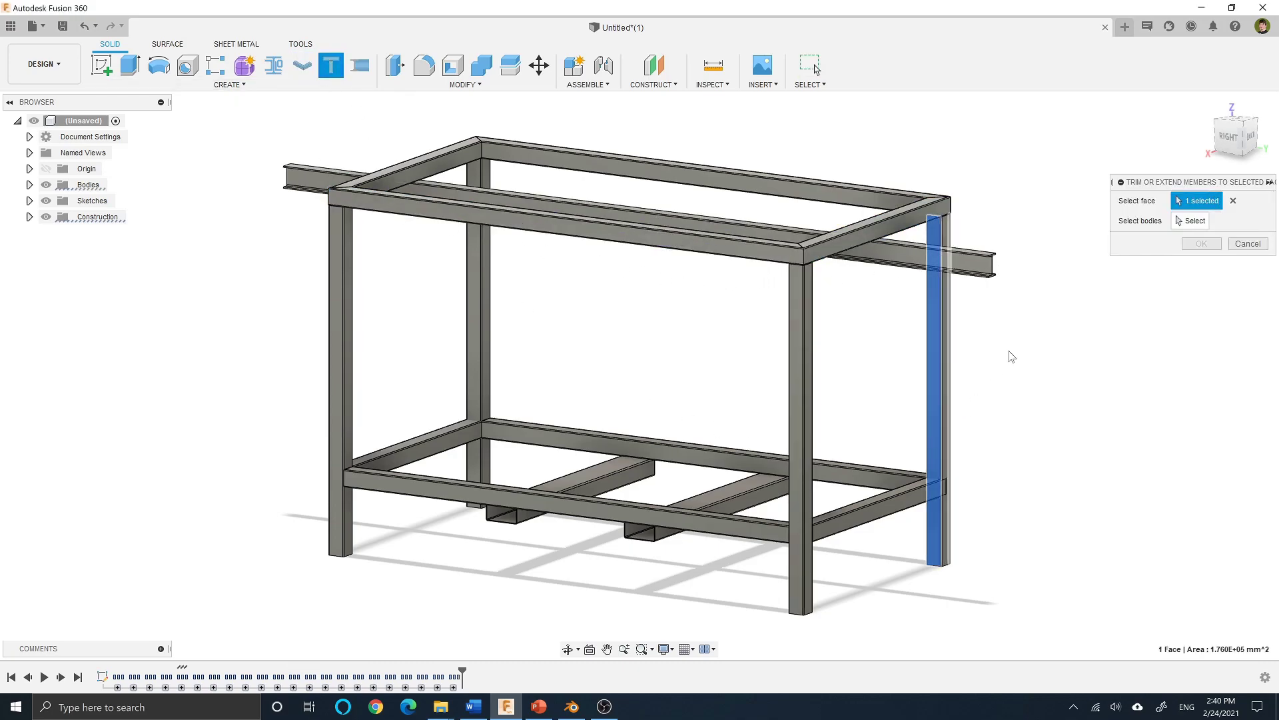
click(1189, 222)
click(870, 509)
click(430, 442)
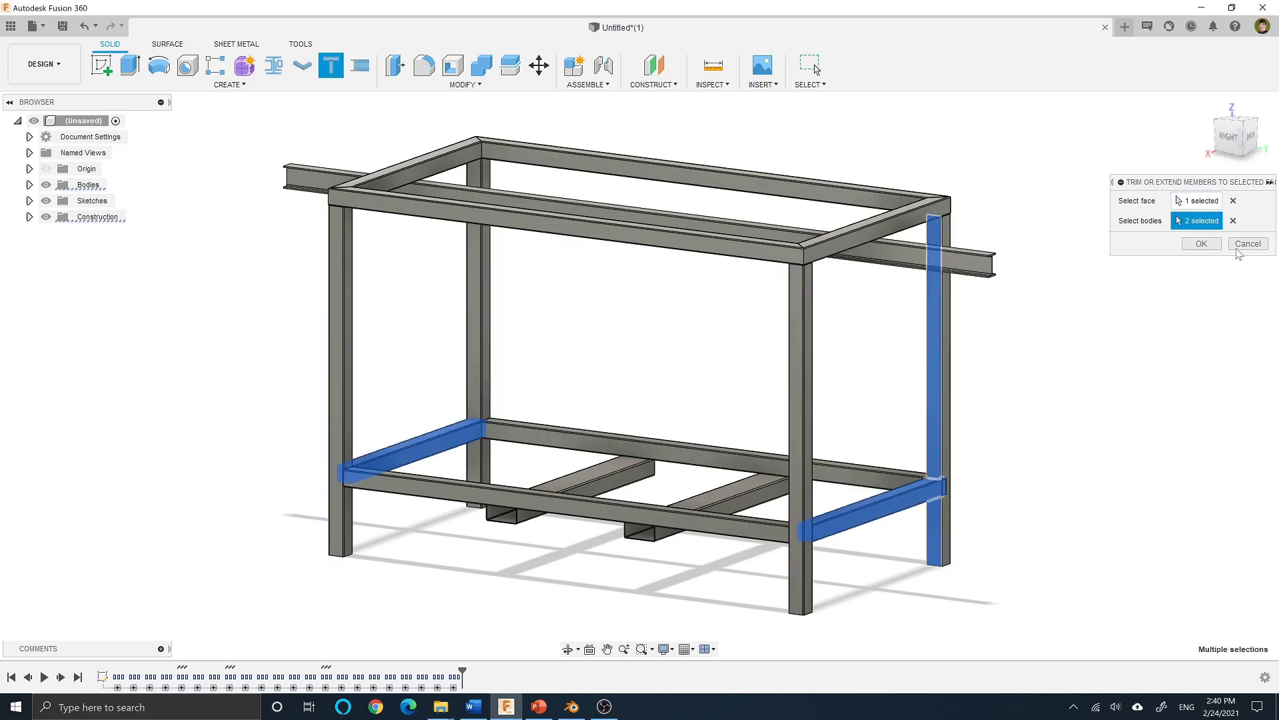
click(1202, 244)
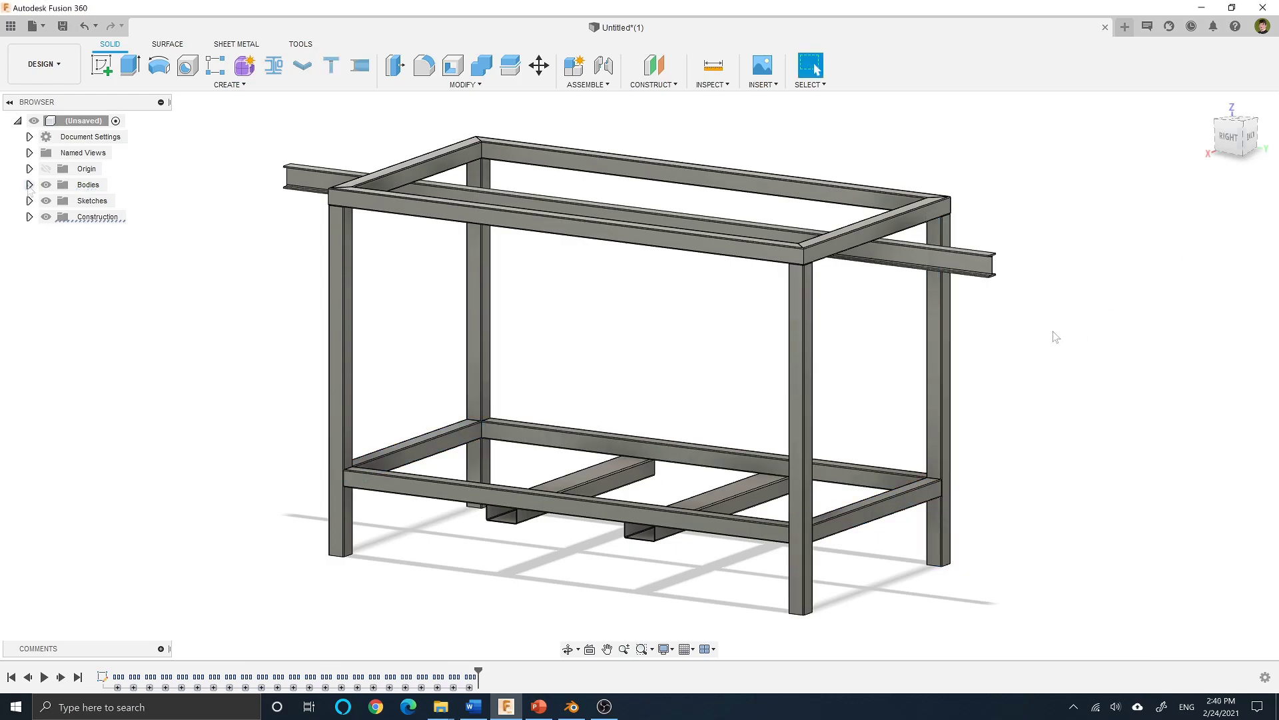
Refresh all member lengths with Perform length update, then export the cutting list table to Excel
click(29, 184)
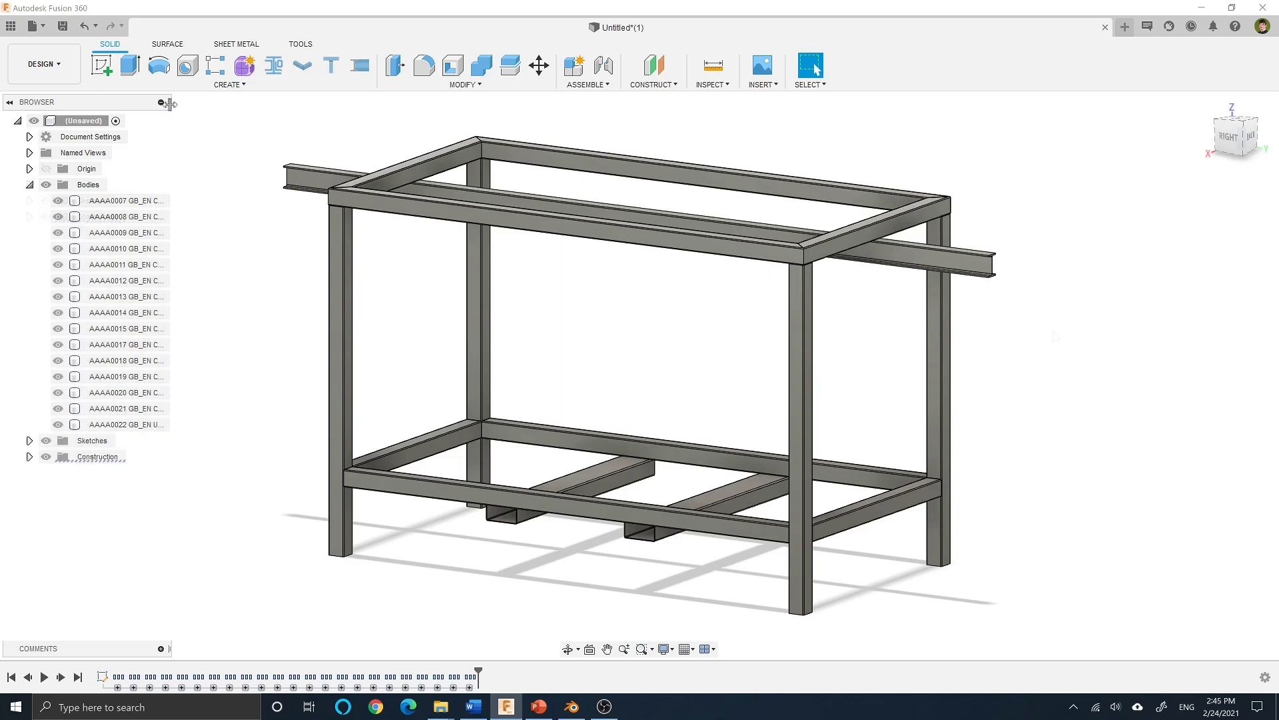
drag(171, 104, 300, 103)
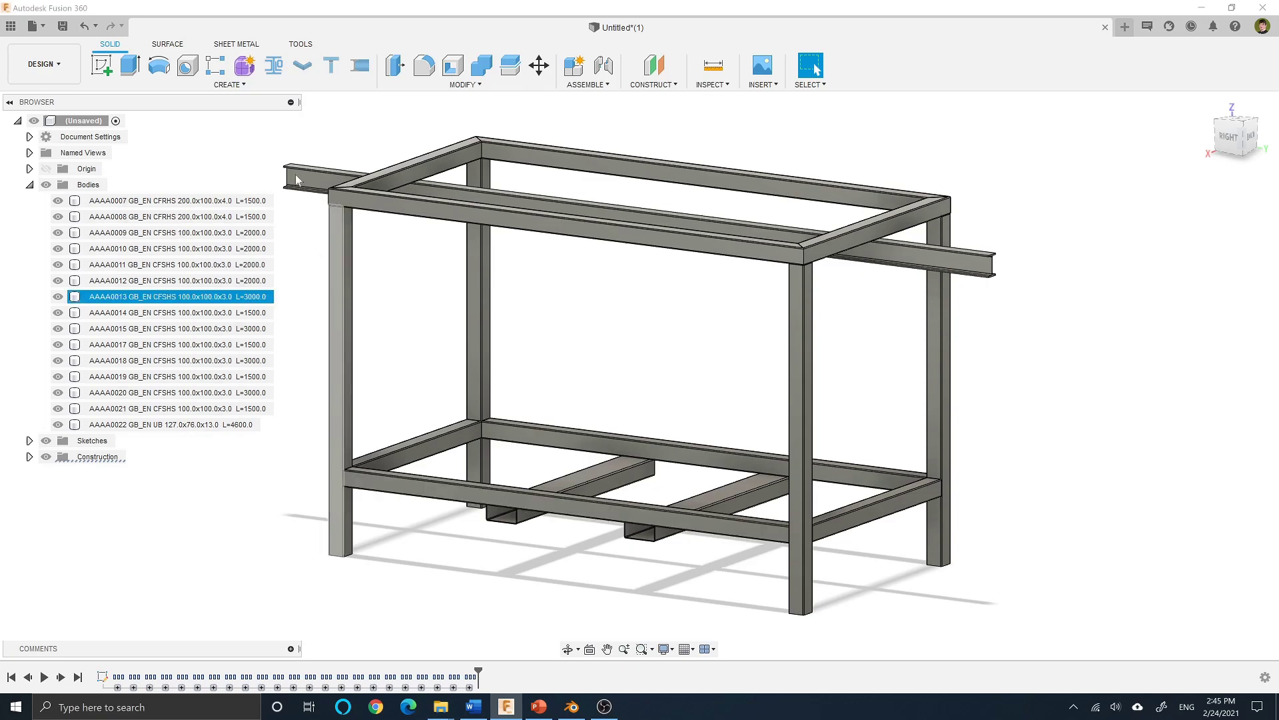
click(284, 71)
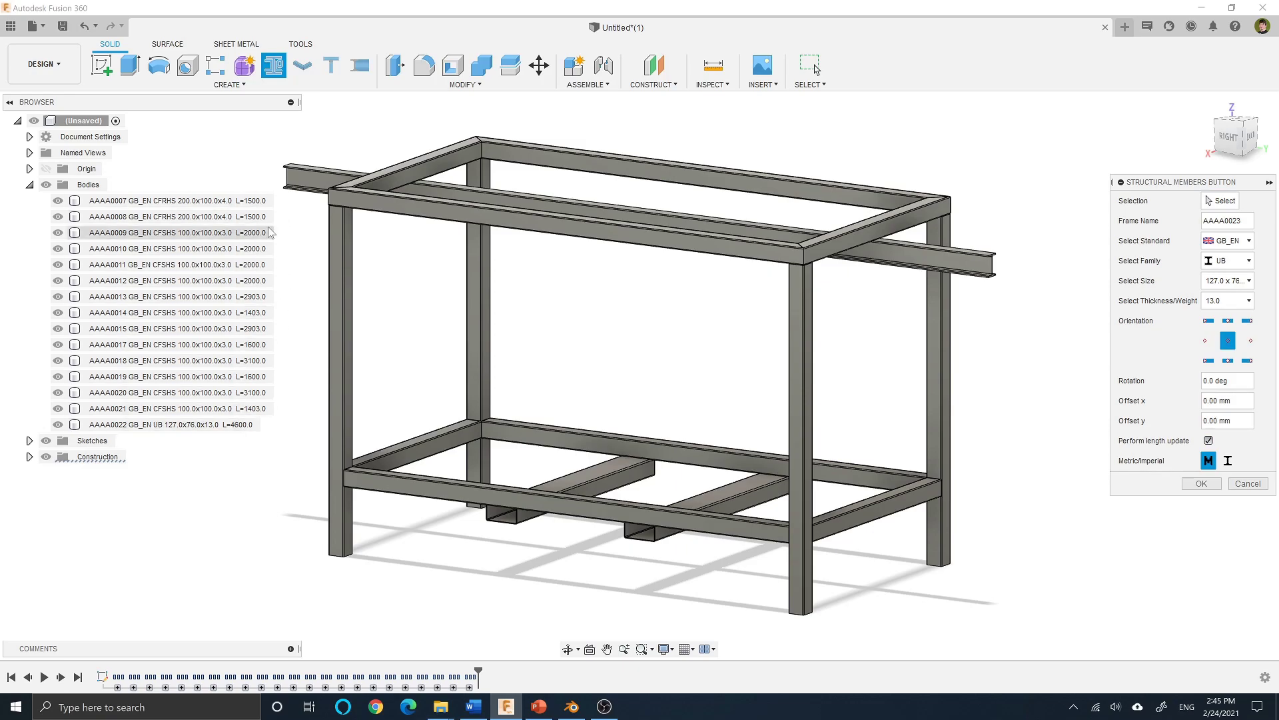
click(1197, 485)
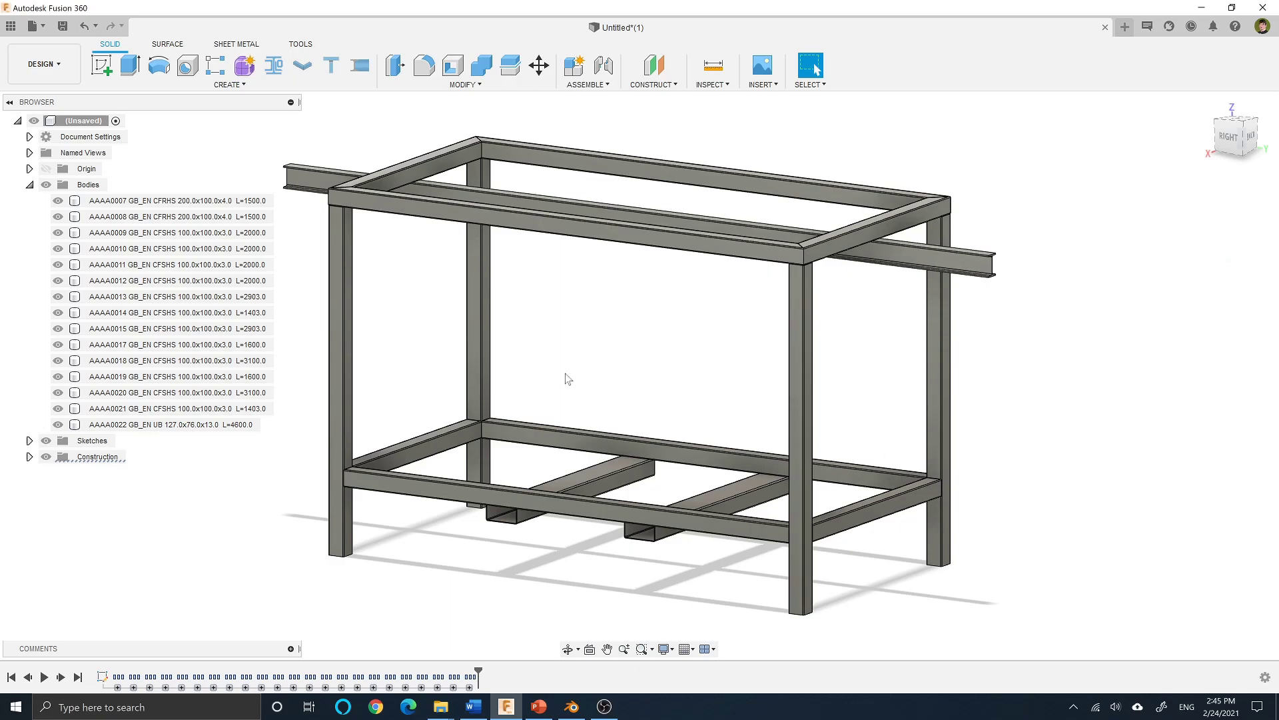
click(248, 88)
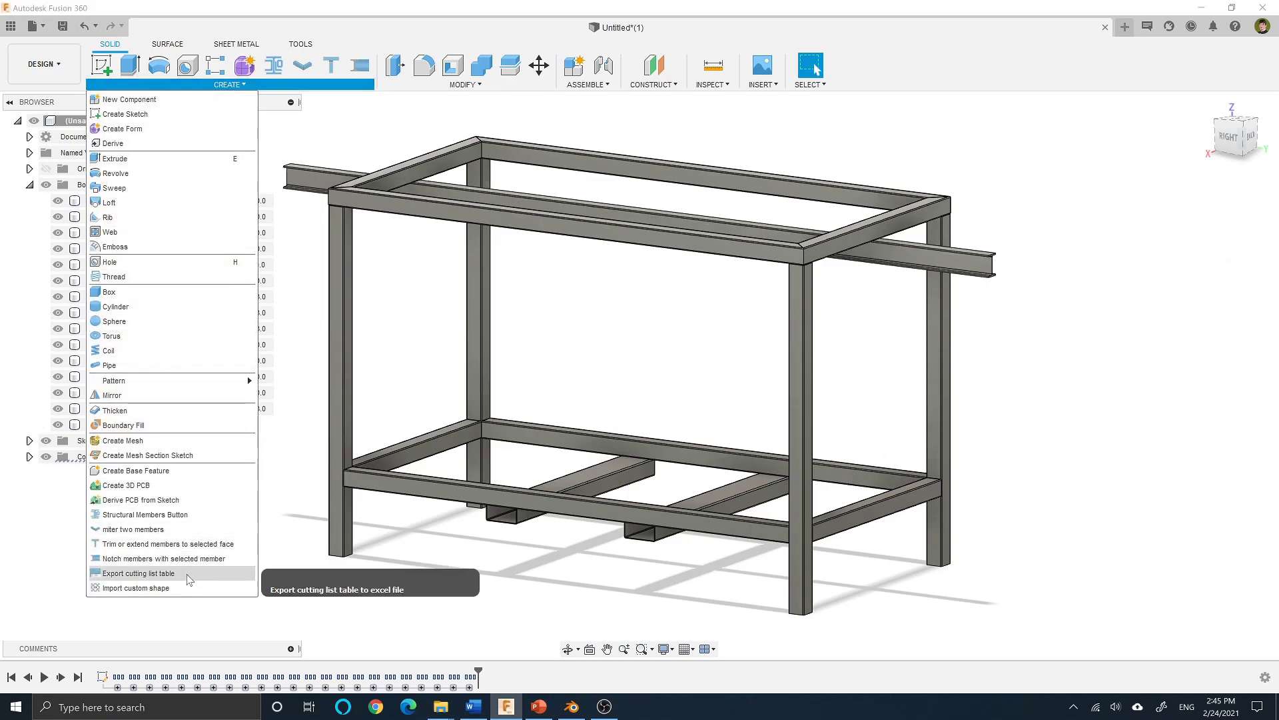
click(170, 575)
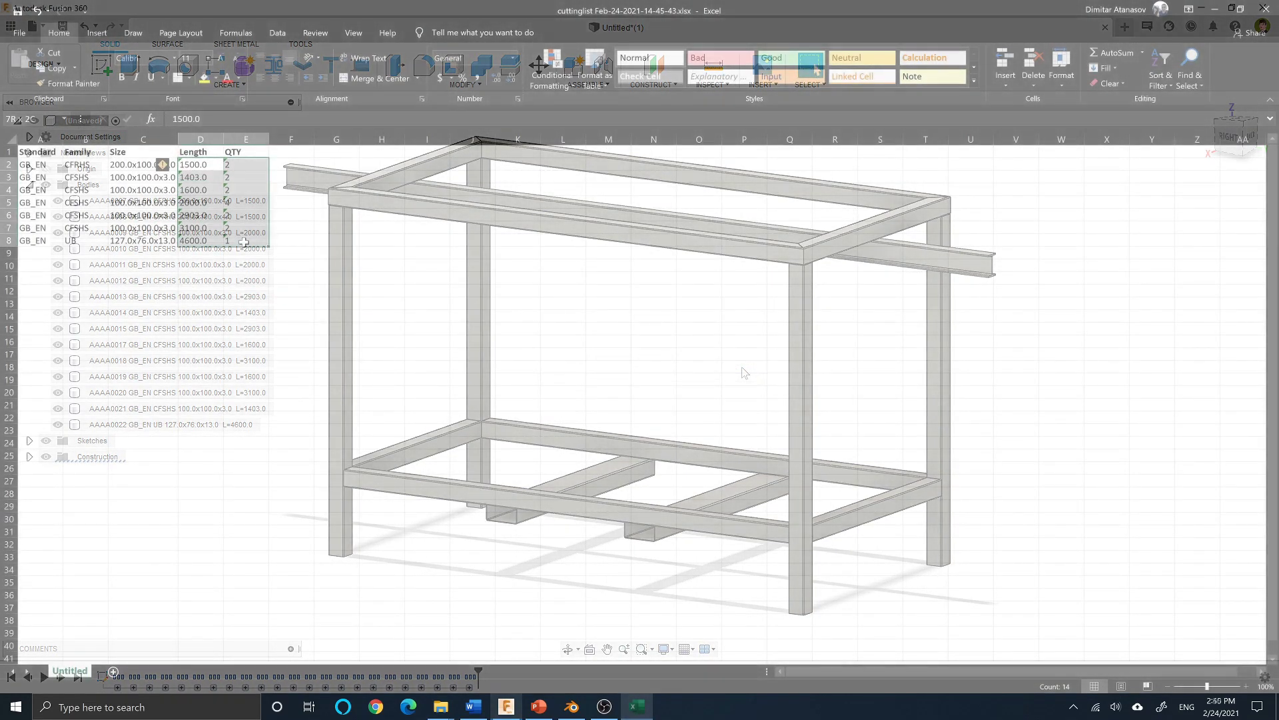
Convert the text-stored Length and QTY values in D2:E8 to numbers
drag(193, 165, 242, 237)
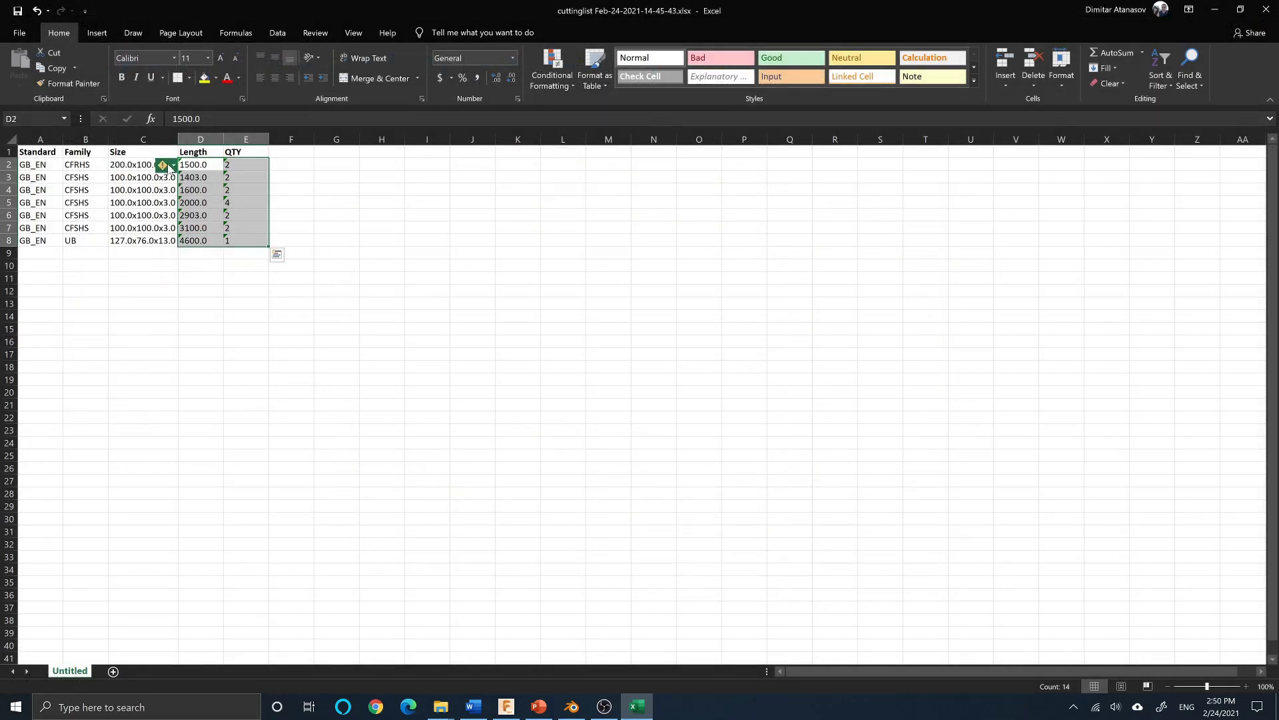
click(171, 166)
click(180, 197)
click(237, 228)
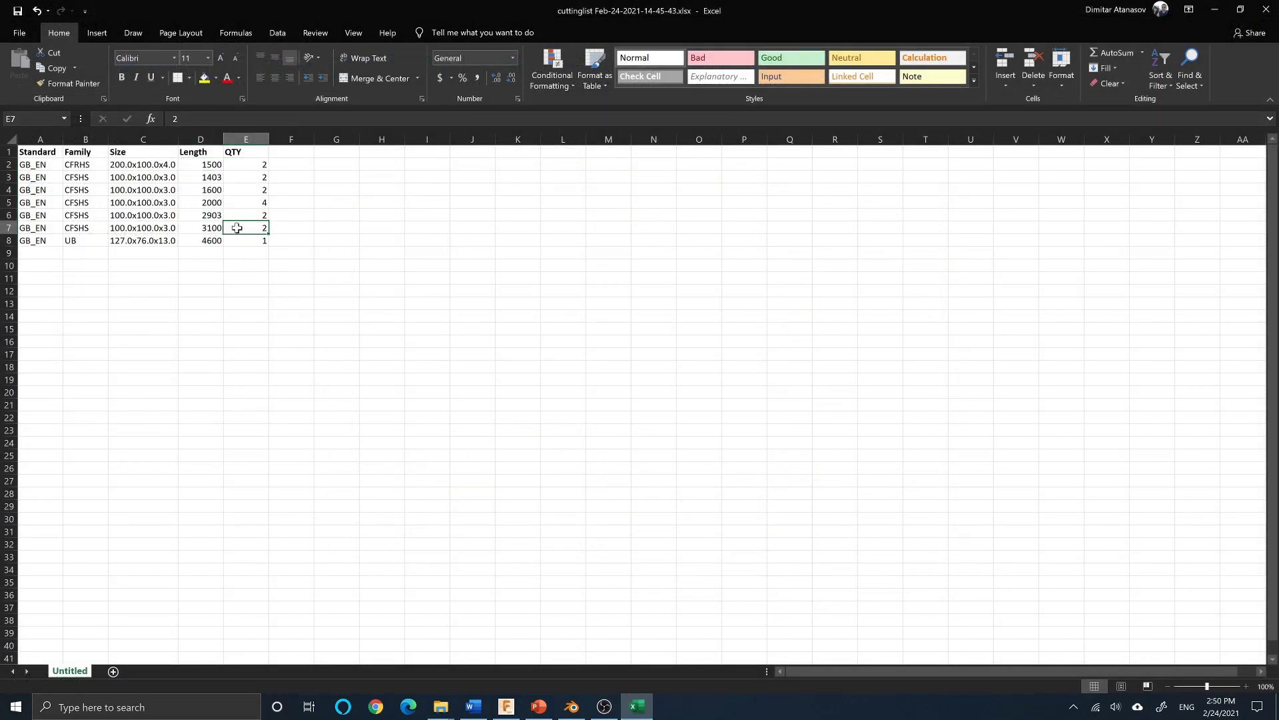
drag(202, 164, 228, 243)
click(228, 230)
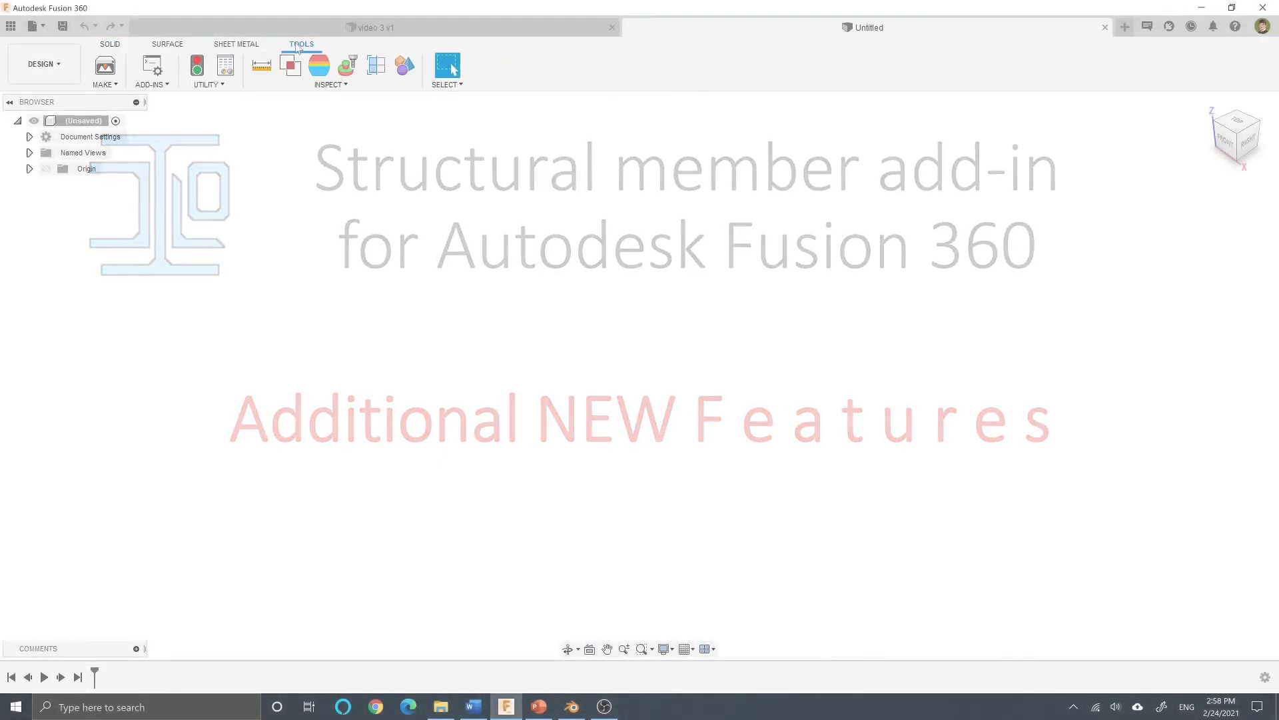
In Fusion's Scripts and Add-Ins list, bring up options for the Structural member v1.5 add-in
click(151, 85)
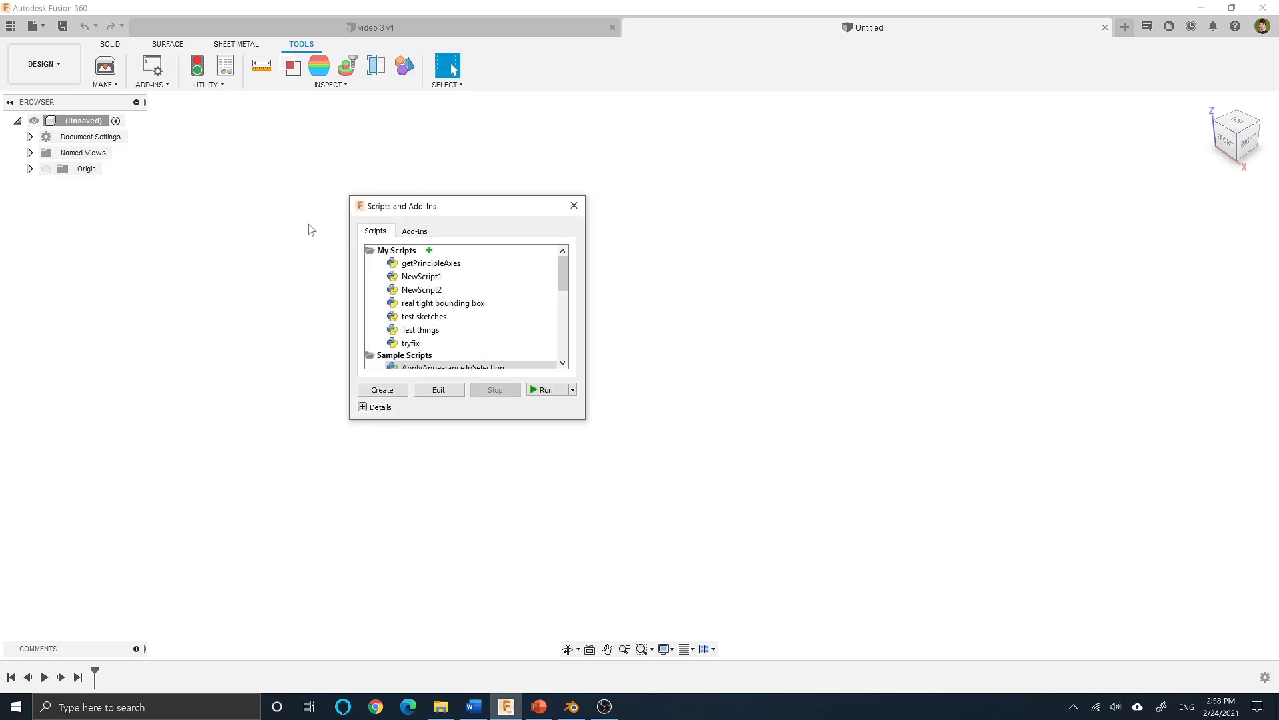
click(415, 231)
scroll(491, 323, down, 5)
click(483, 298)
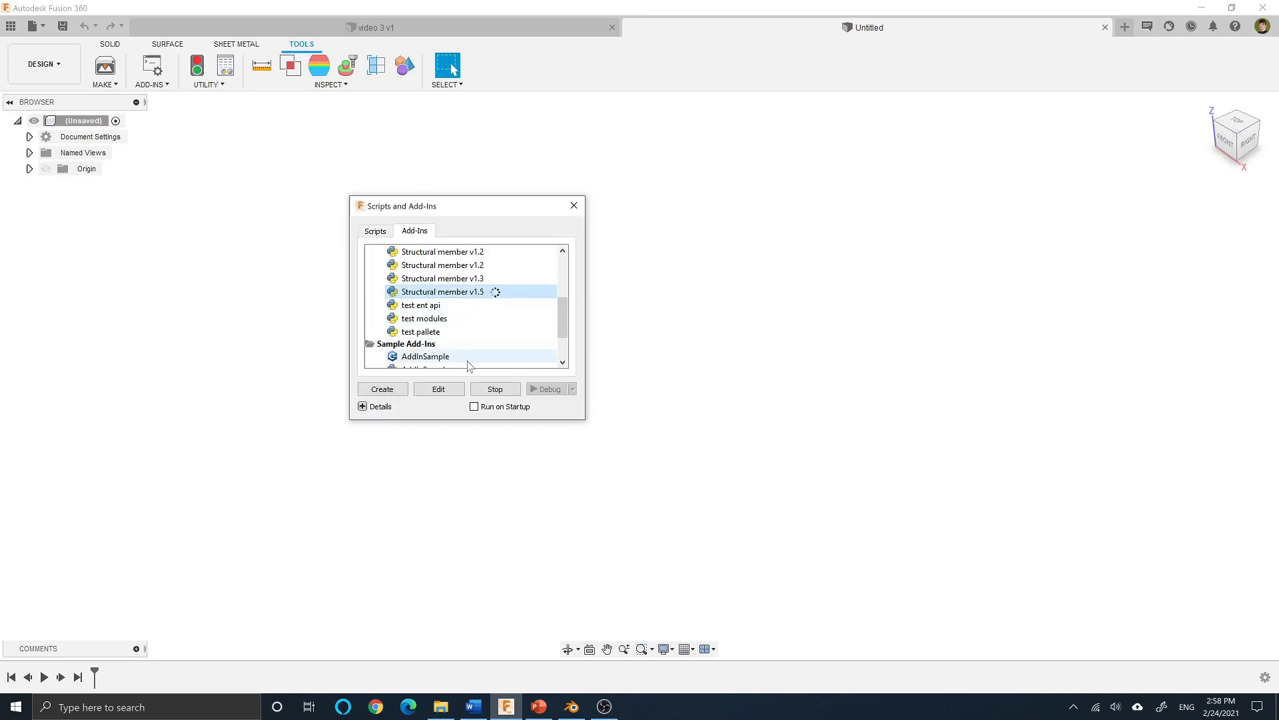
right_click(467, 296)
Open the add-in's resources folder on disk and select GB_EN.xlsx among the five standards workbooks
click(511, 304)
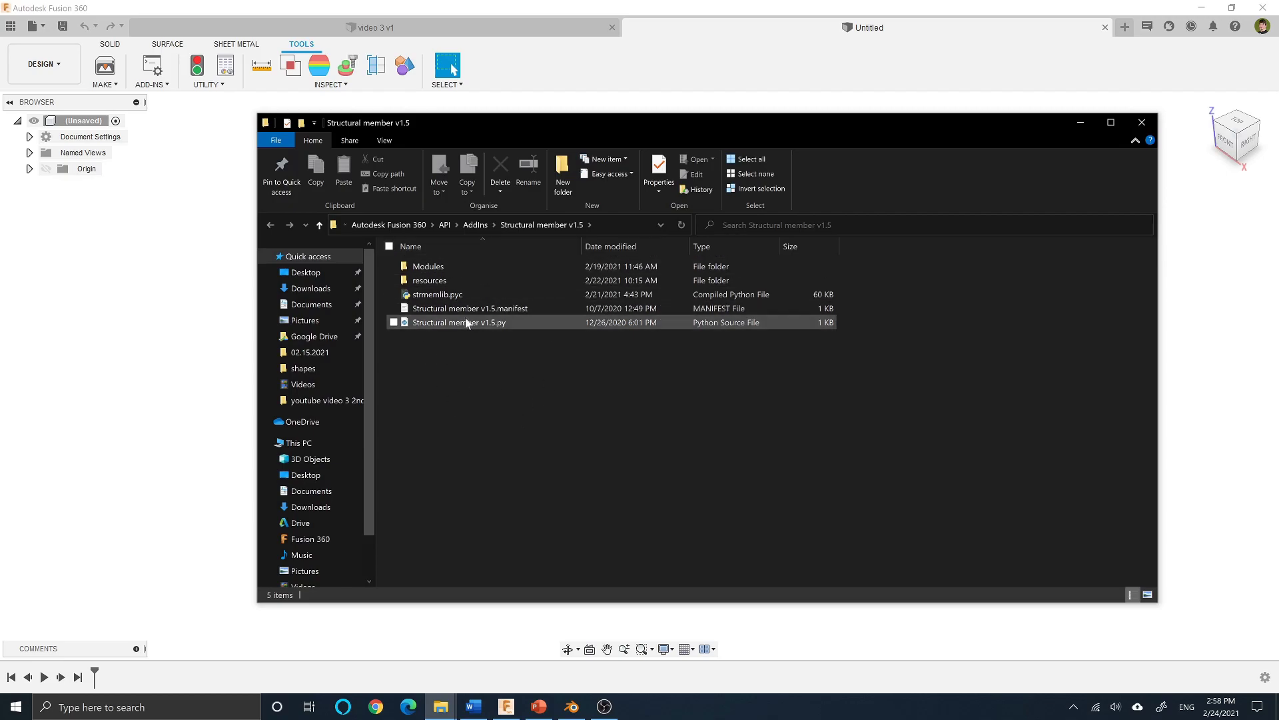
double_click(433, 281)
scroll(491, 420, down, 3)
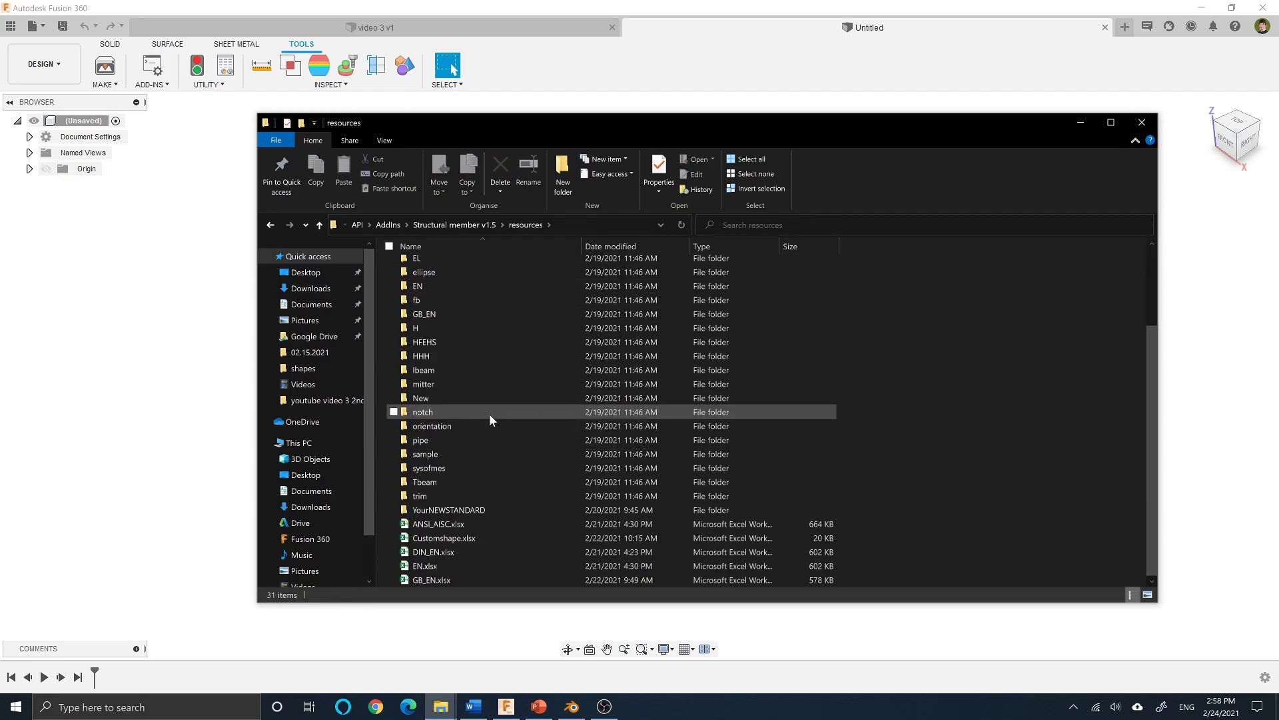
drag(825, 537, 465, 579)
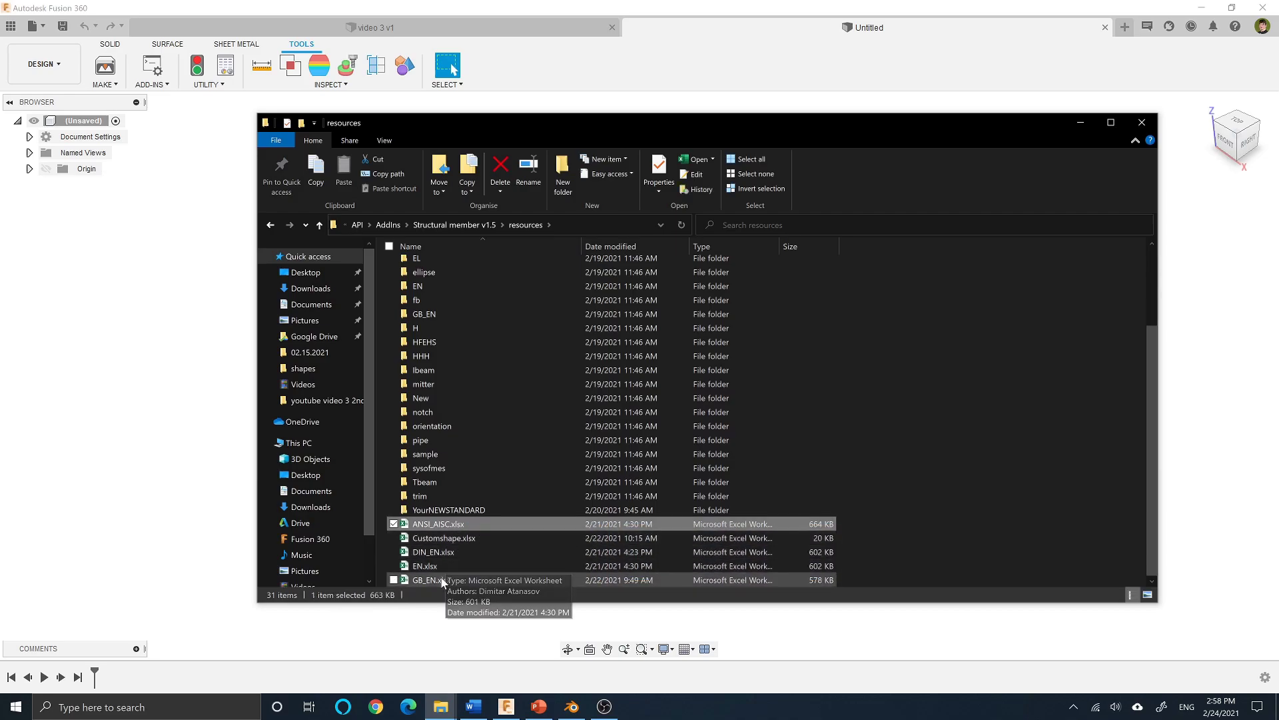
click(440, 580)
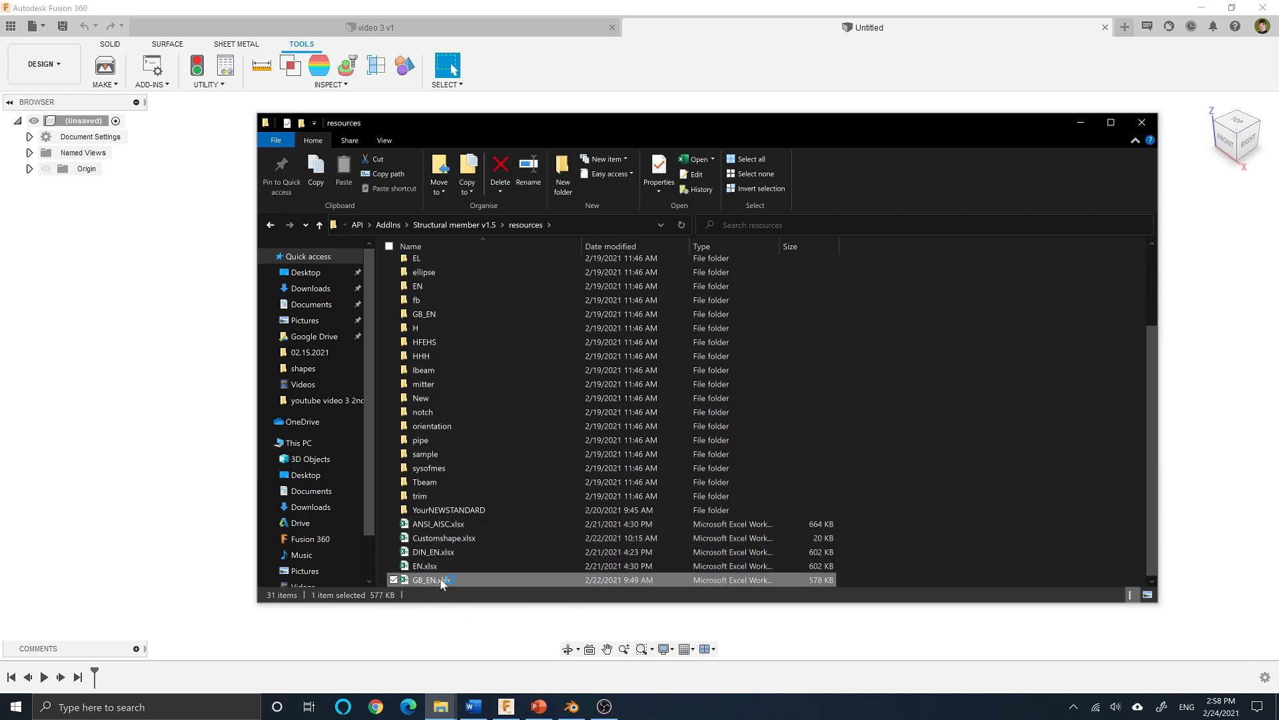
Open GB_EN.xlsx, insert a blank row 4 and paste a copy of the PFC 150 x 75 row into it
double_click(441, 580)
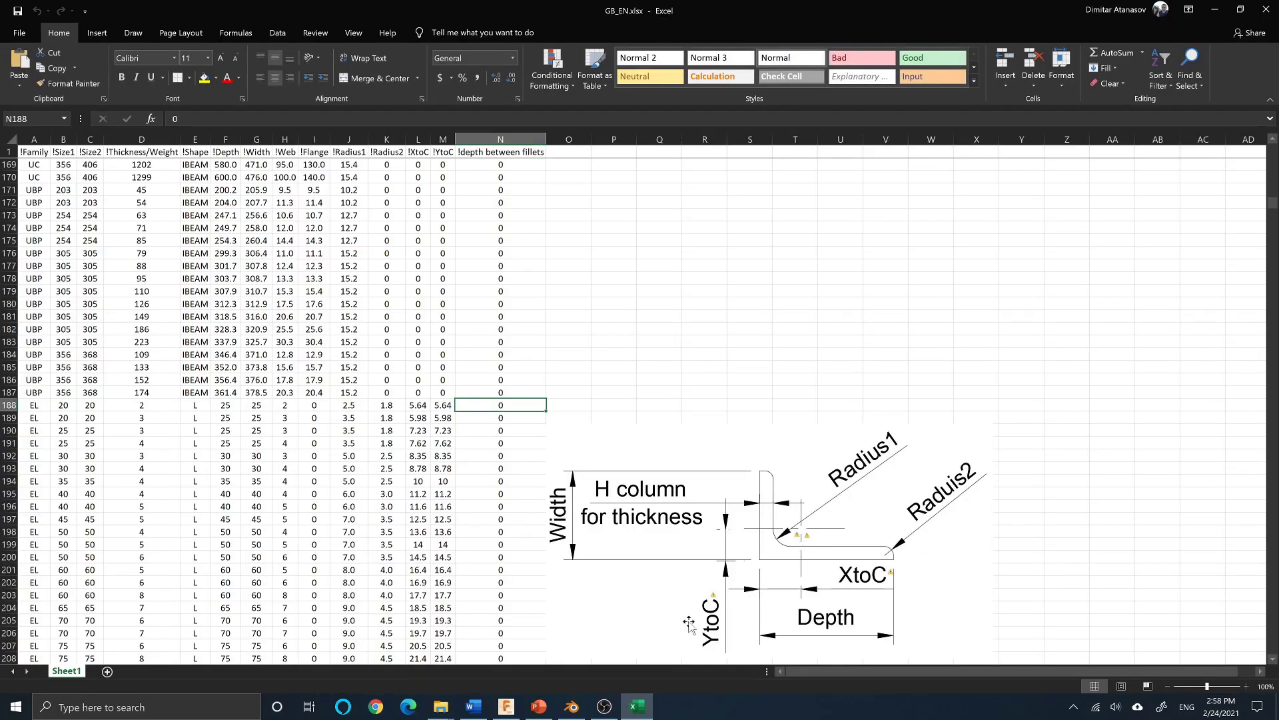
drag(1273, 211, 1272, 153)
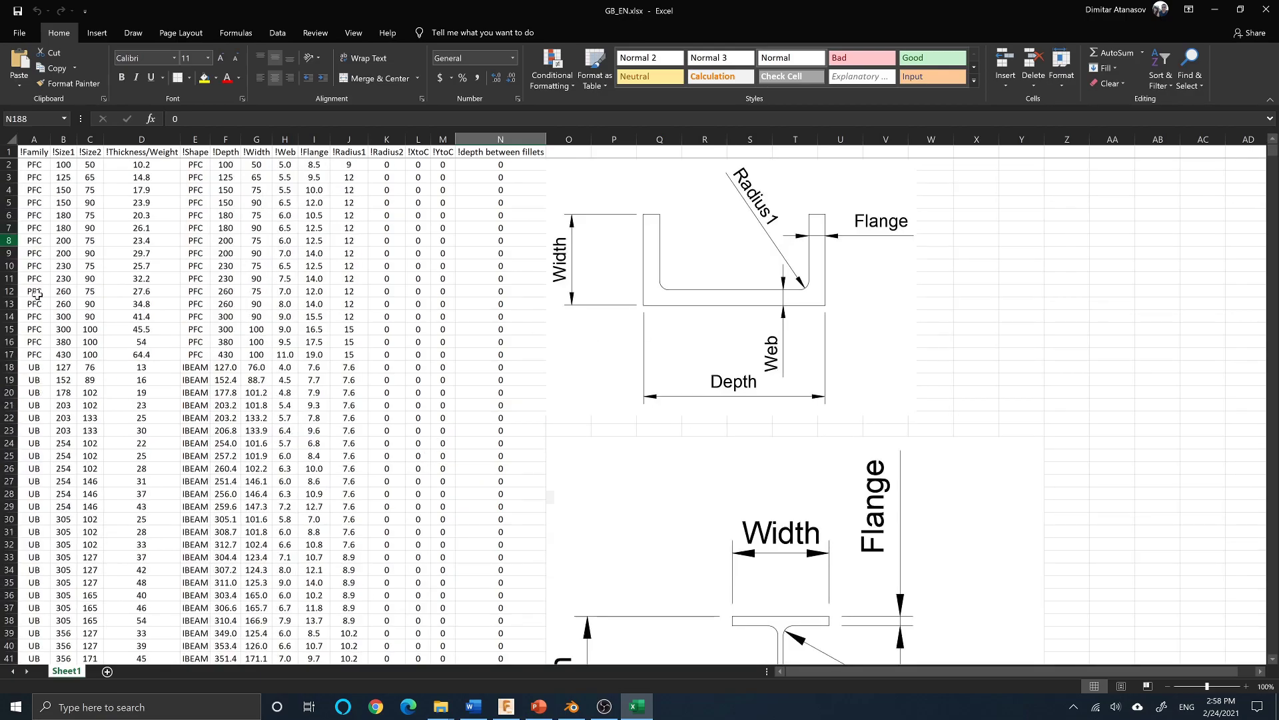
right_click(9, 189)
click(37, 277)
click(80, 241)
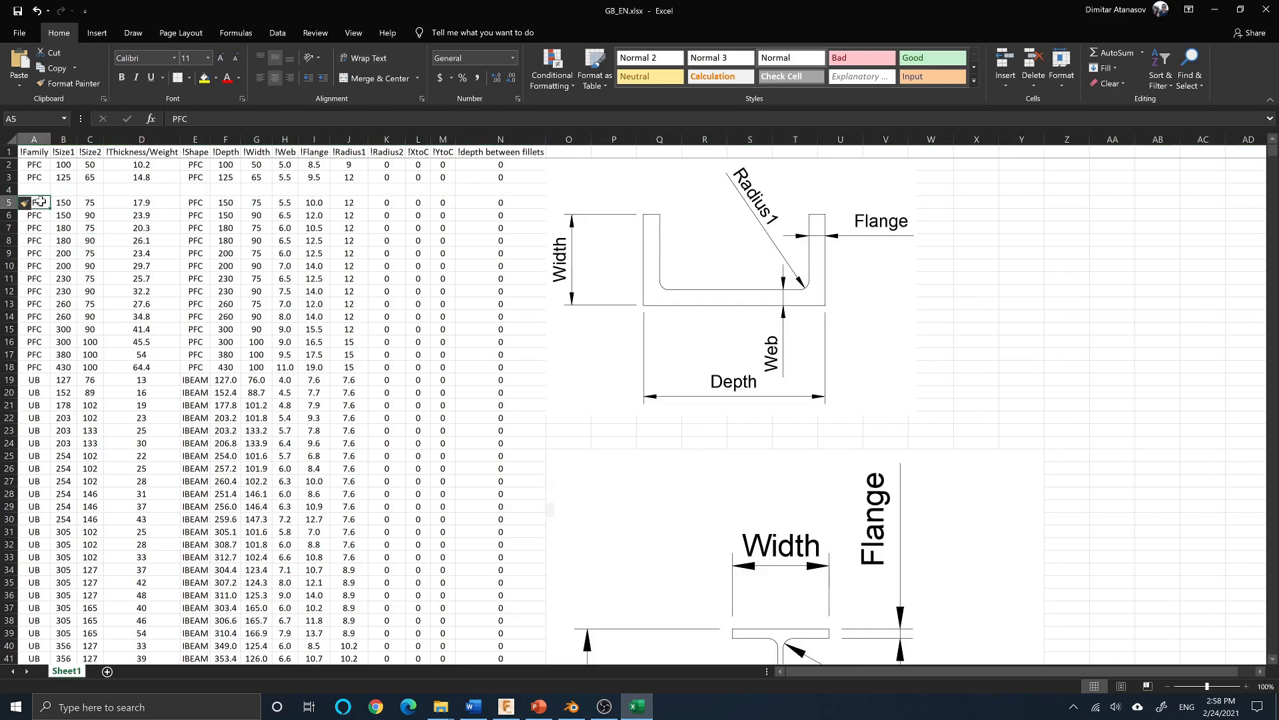
click(9, 202)
key(ctrl+c)
click(9, 190)
key(ctrl+v)
Overwrite row 4 with size 130 x 70, depth 130, width 70, web 5 and flange 9
double_click(64, 190)
key(BackSpace)
key(BackSpace)
text(30)
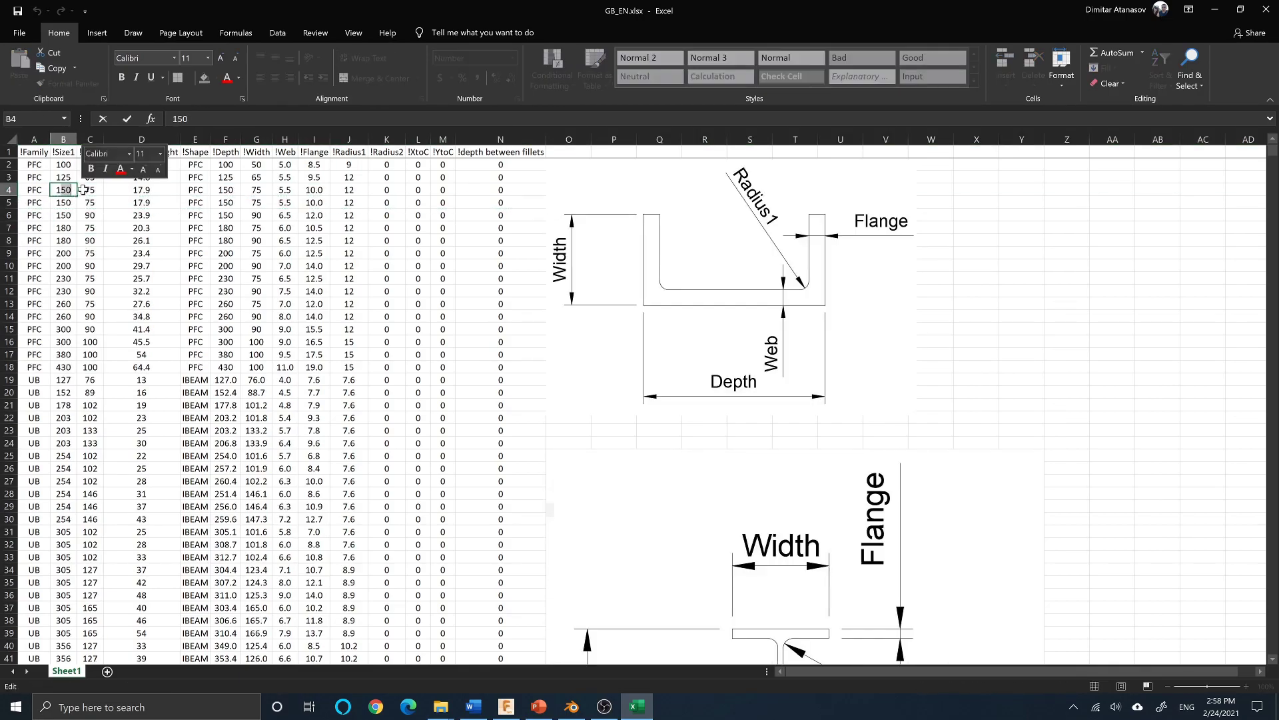
key(Tab)
text(70)
key(Tab)
key(Tab)
key(Tab)
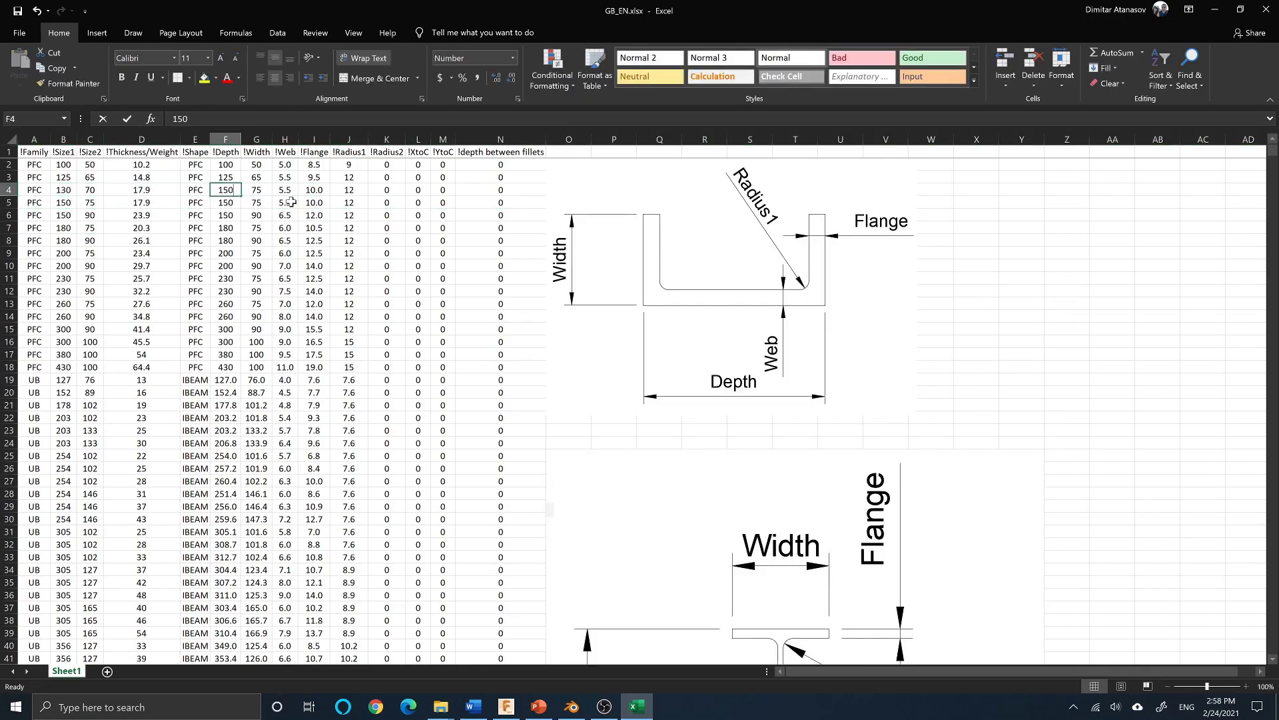
text(130)
key(Tab)
text(70)
key(Tab)
text(5)
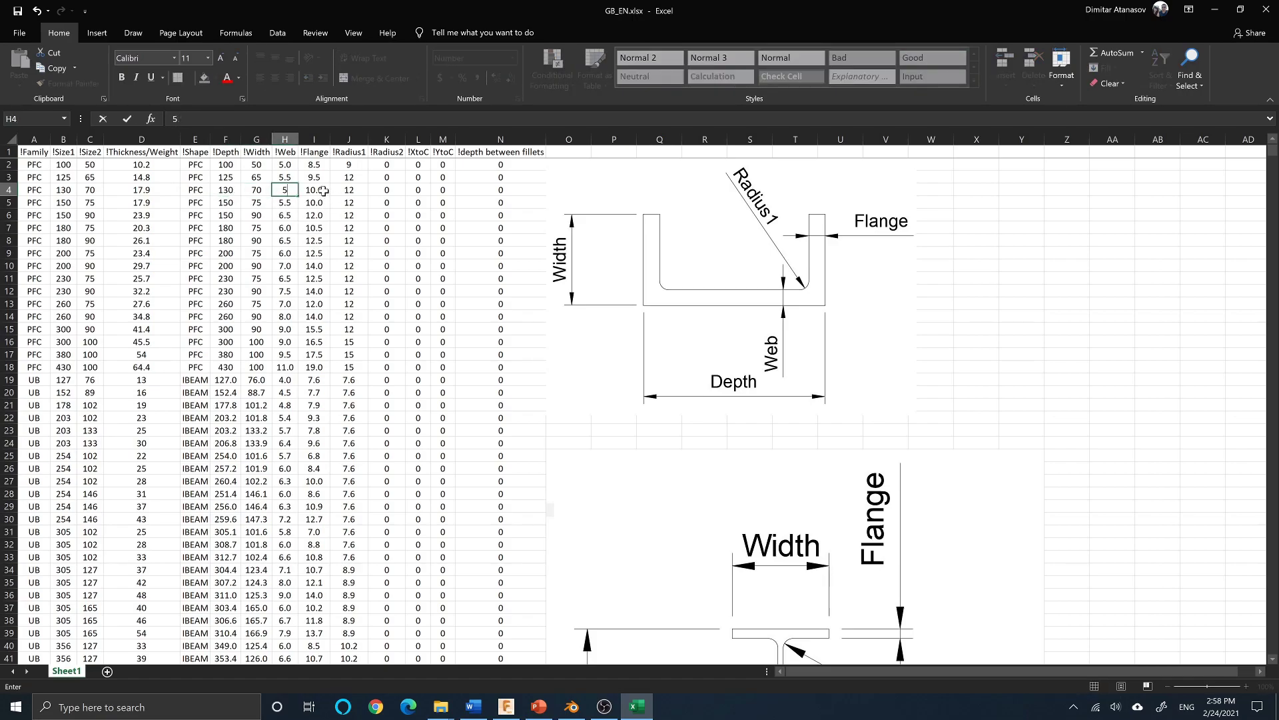
key(Tab)
text(9)
key(Tab)
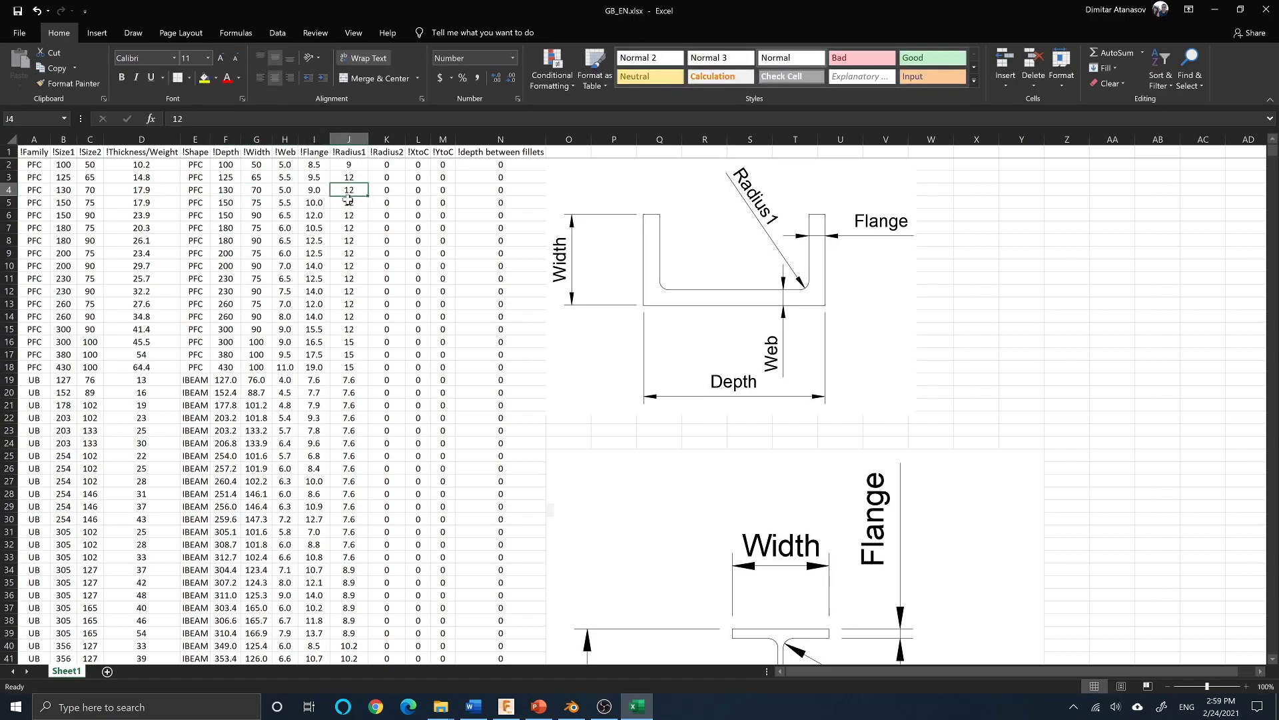
Create a PFC 130.0 x 70 channel along the sketch line with the Structural Members add-in
click(502, 710)
click(494, 386)
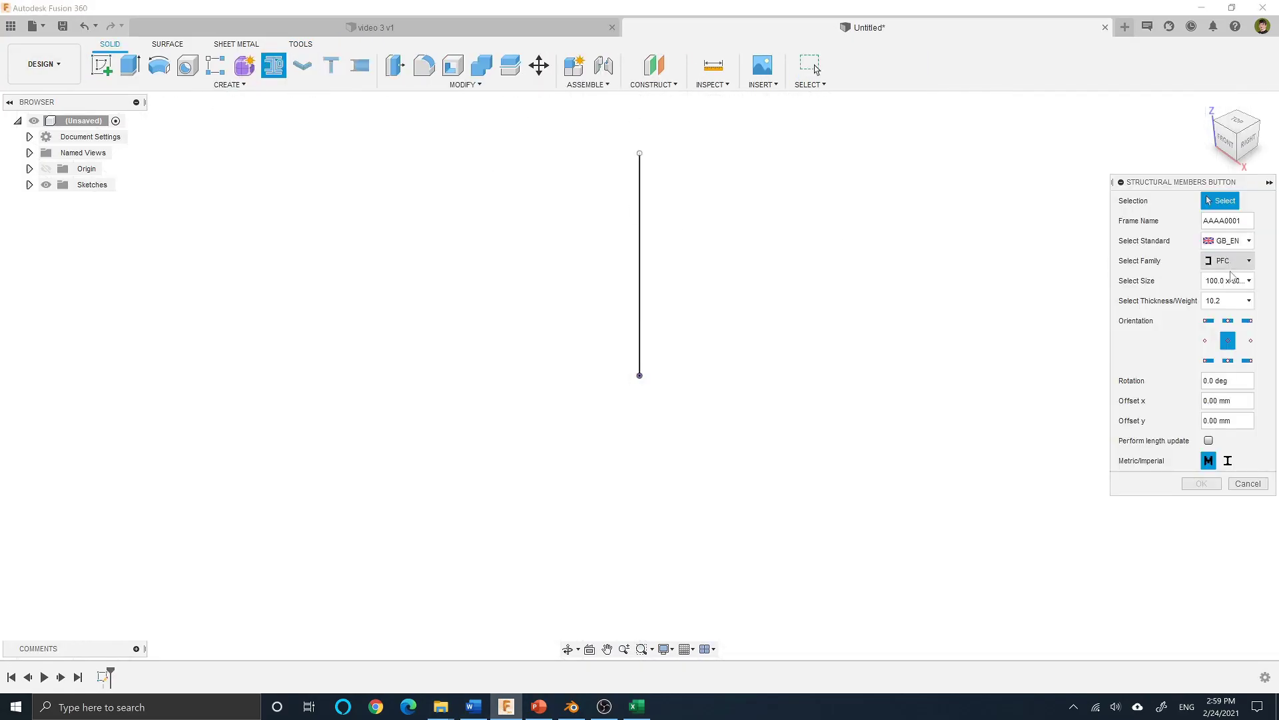
click(1231, 280)
click(1239, 329)
click(641, 182)
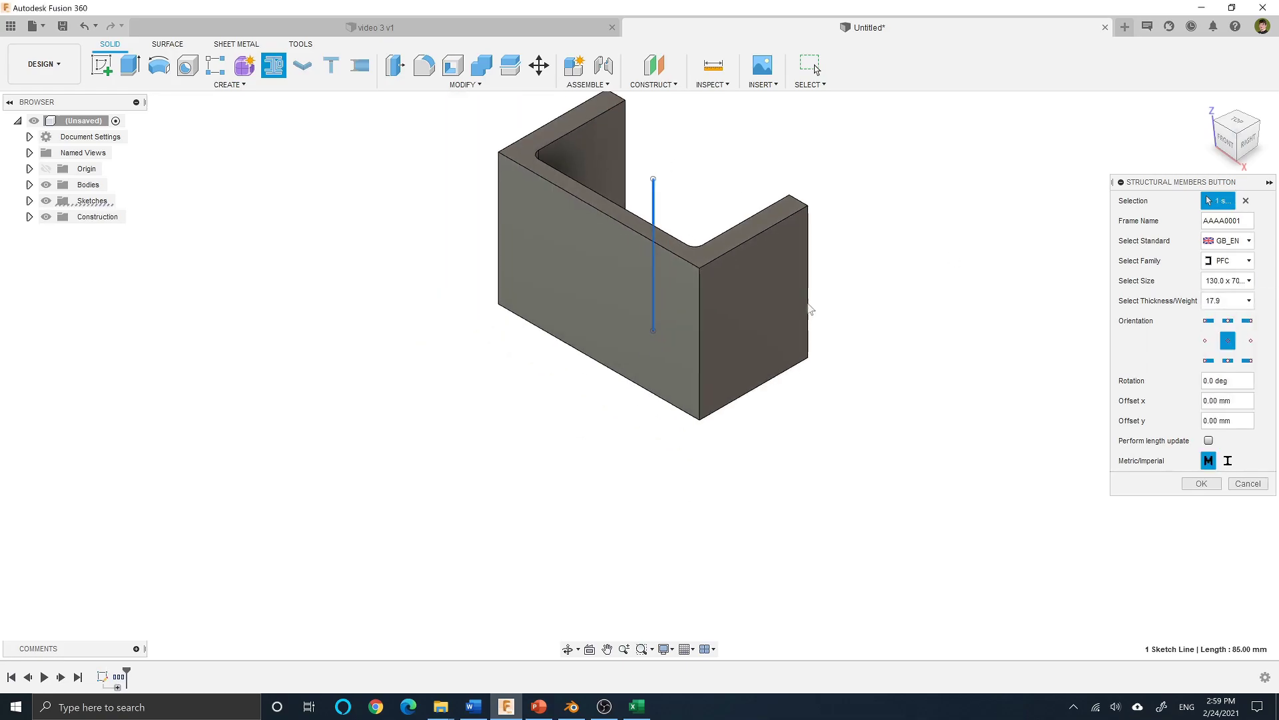
key(Return)
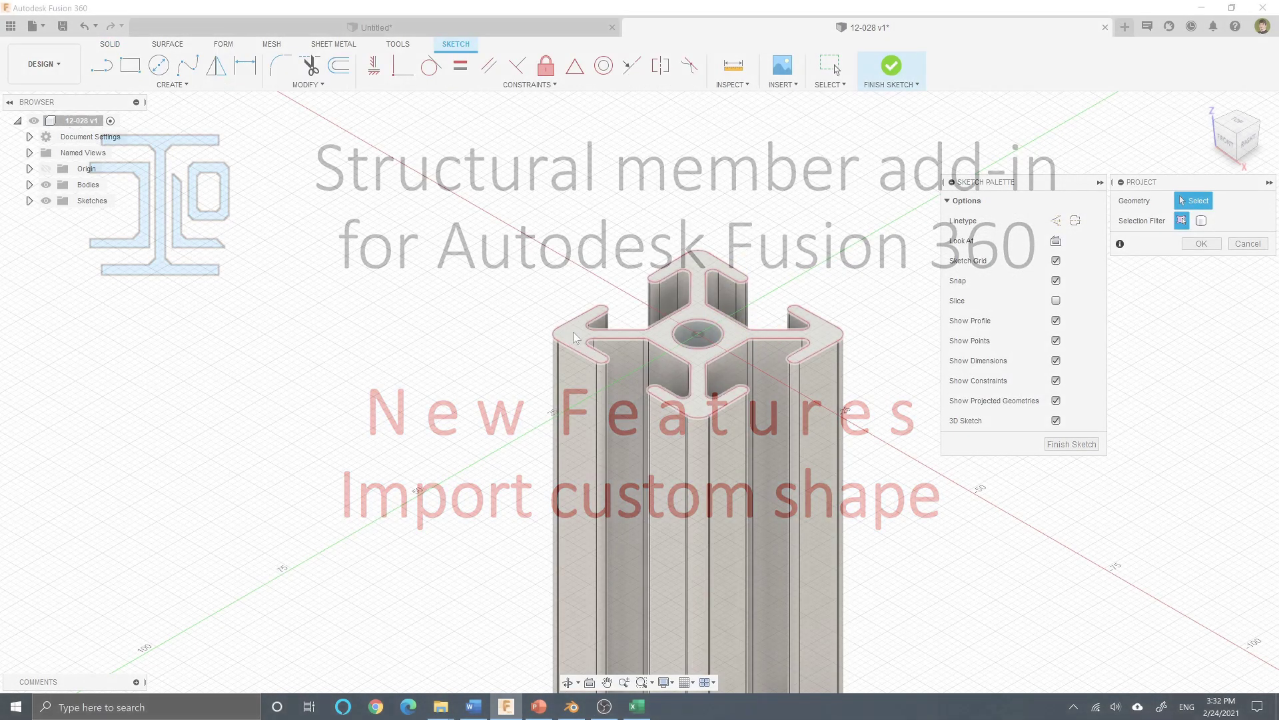
Project the 12-028 profile's end face outline into the sketch and finish it
click(580, 334)
click(1200, 244)
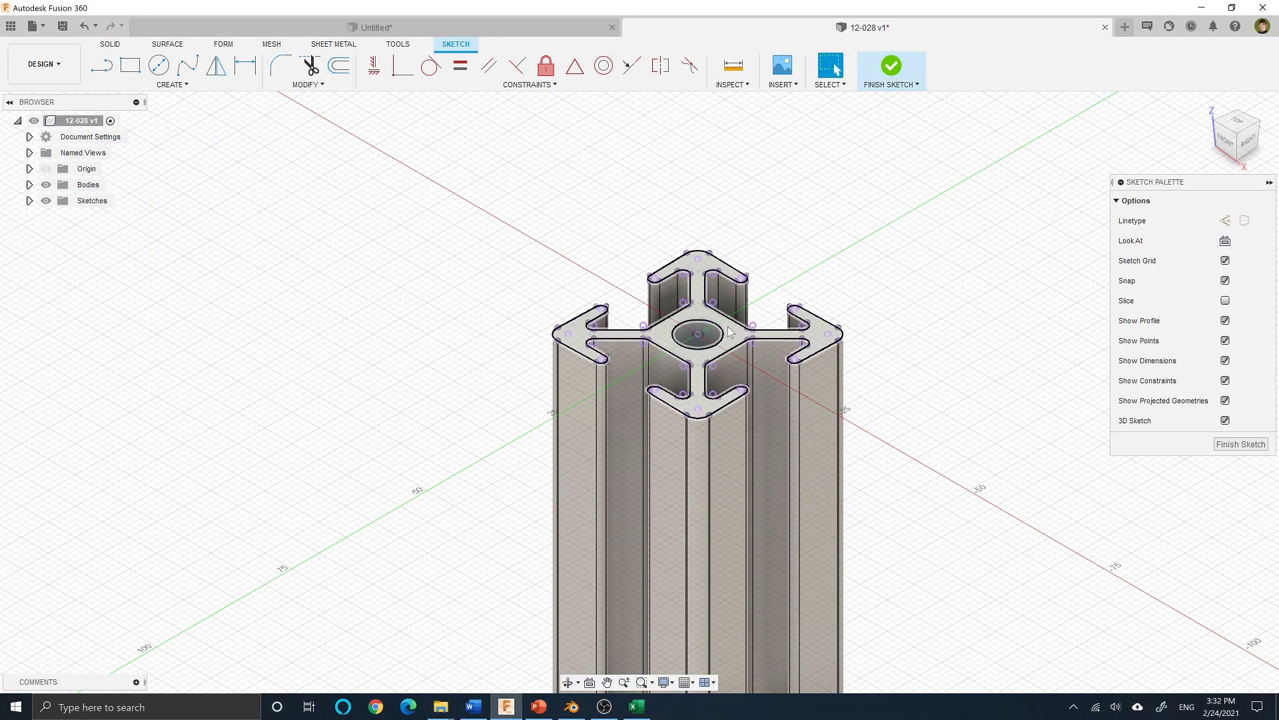
click(1241, 444)
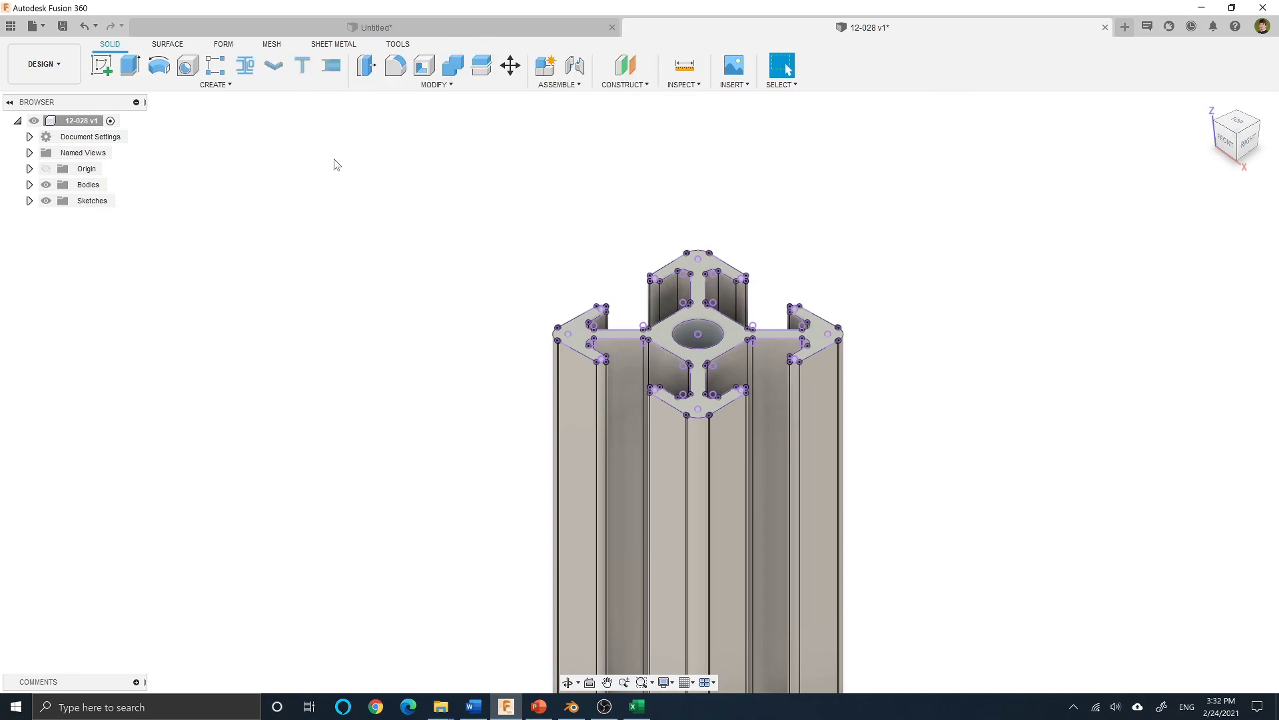
Import the projected outline as custom shape CS 12-028 with 40 x 40 size and thickness 4
click(215, 85)
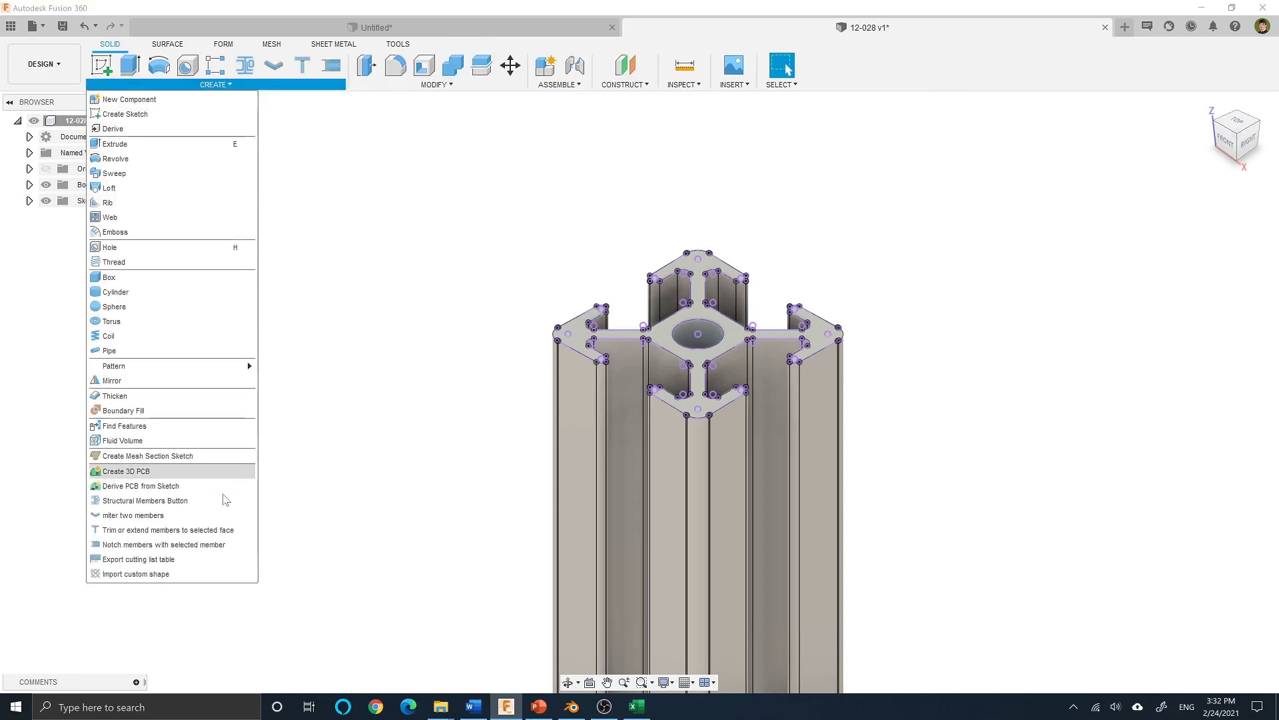
click(192, 576)
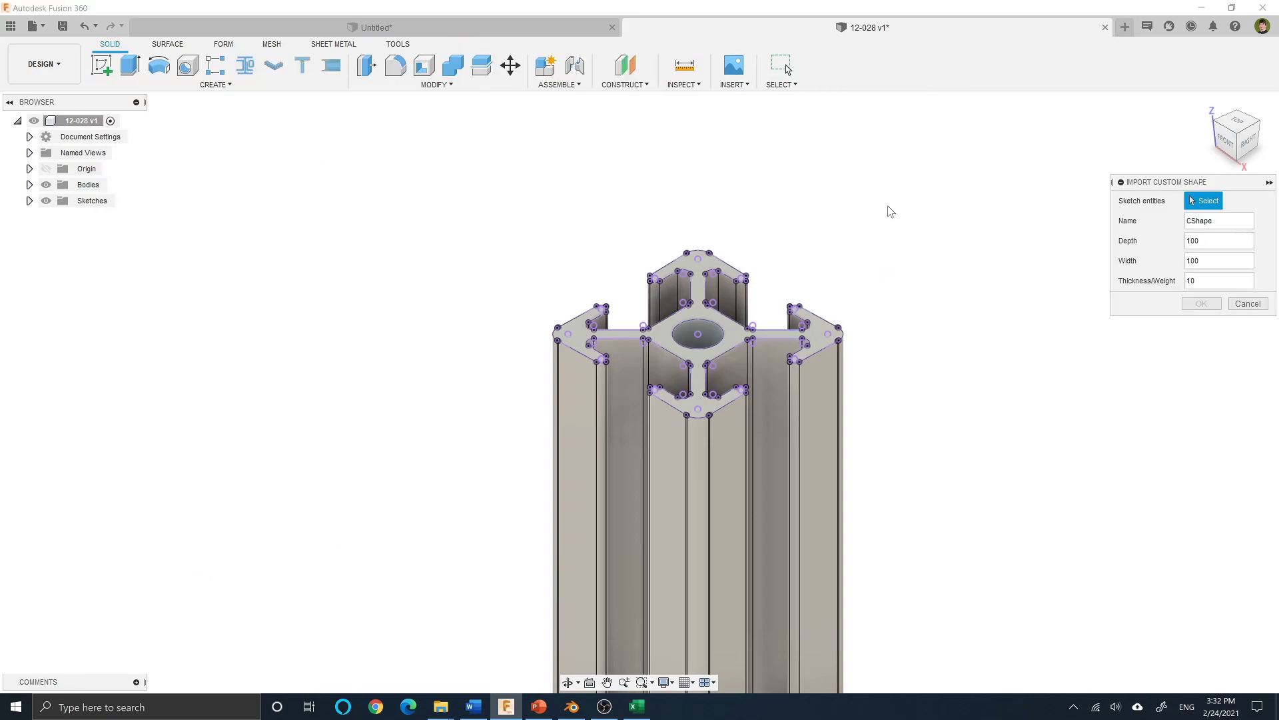
mouse_move(888, 209)
mouse_down()
mouse_move(542, 445)
mouse_move(559, 440)
mouse_up()
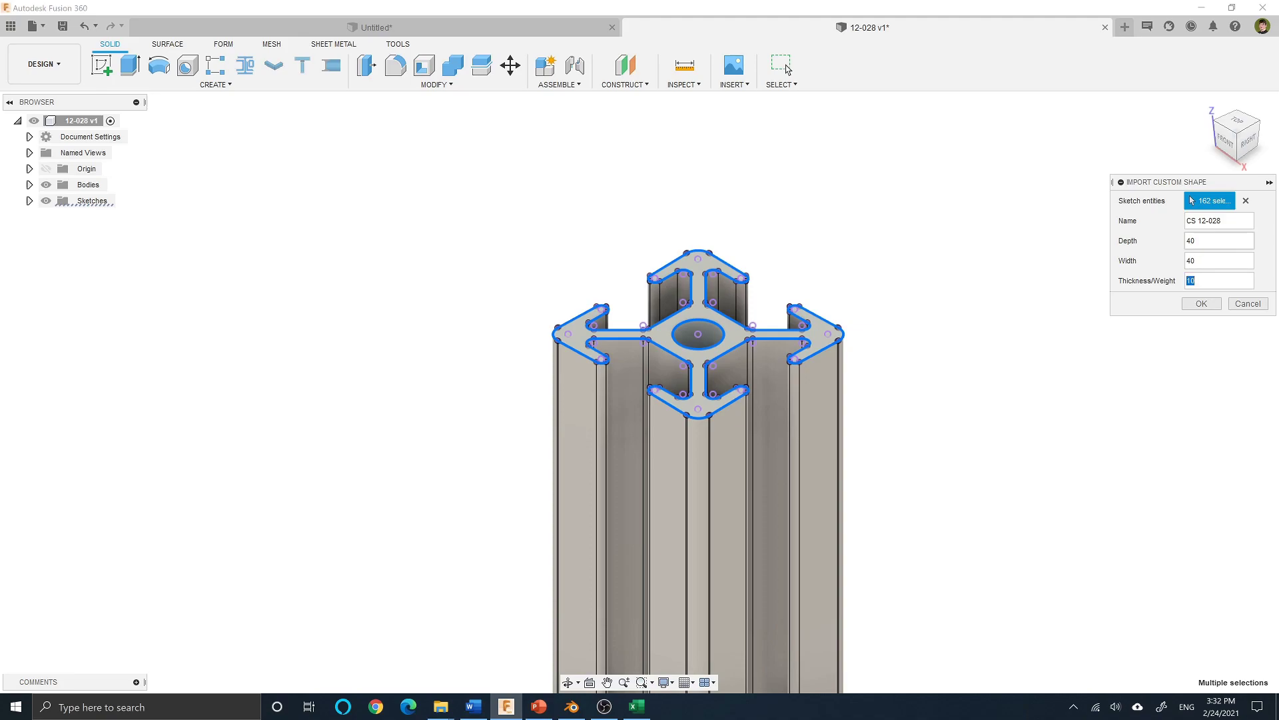
text(4)
click(1202, 304)
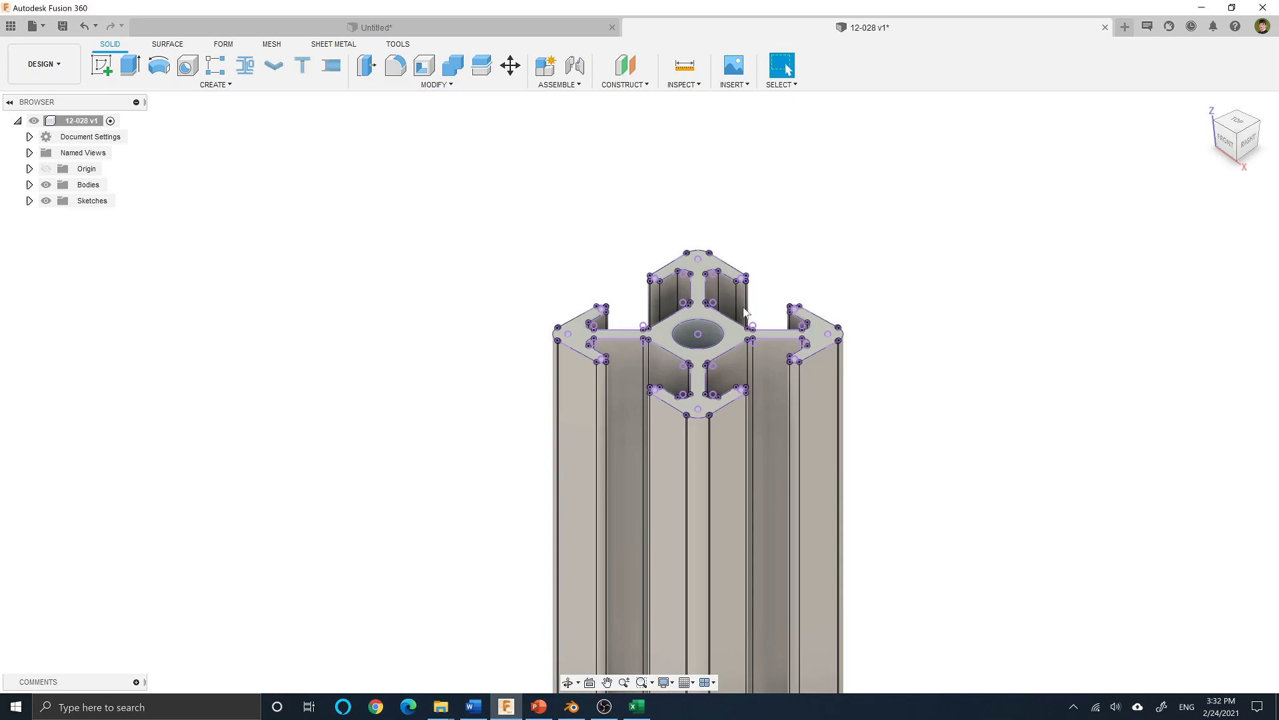
In the Untitled design, place a Customshape CS 12-028 member along the vertical sketch line
click(526, 27)
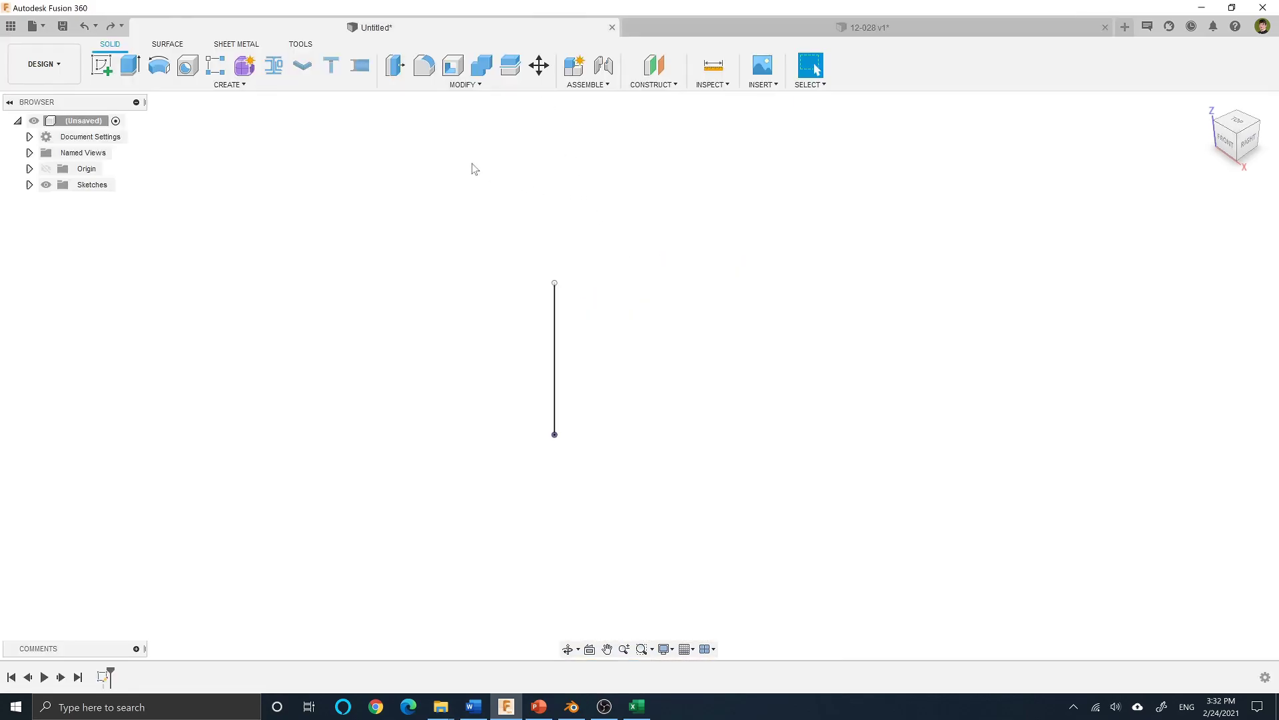
click(274, 65)
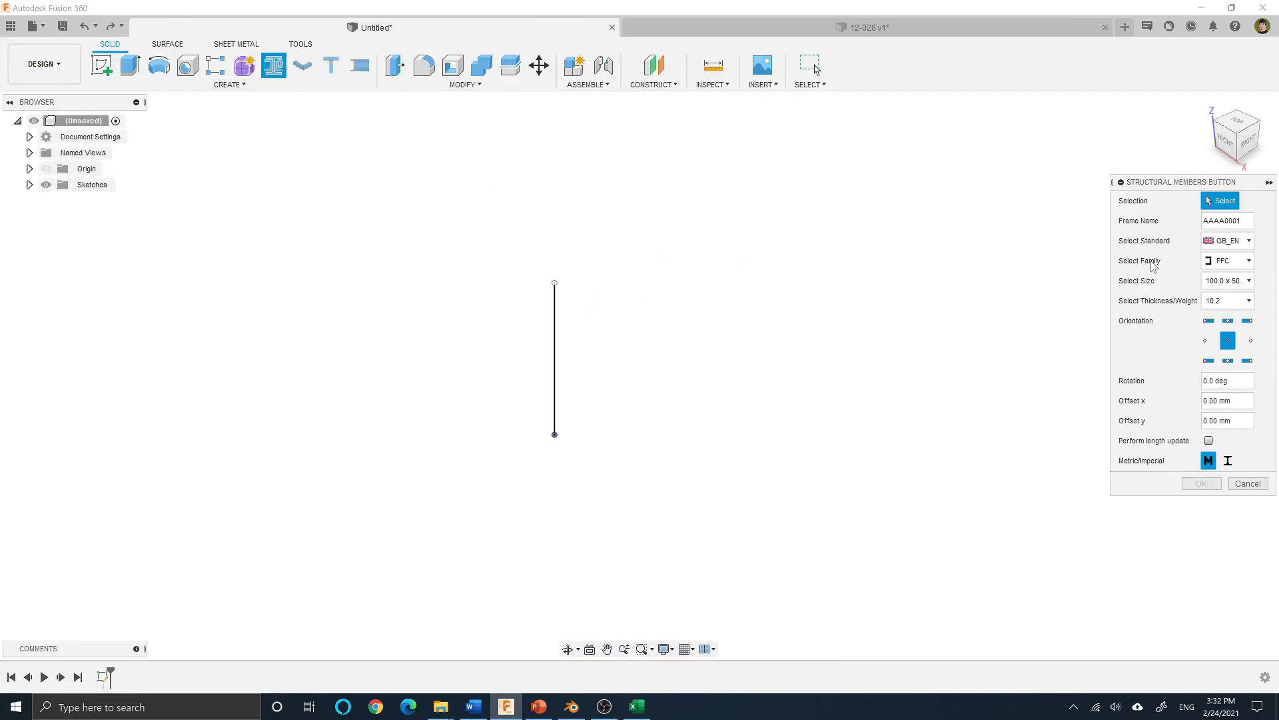
click(1230, 262)
click(1226, 241)
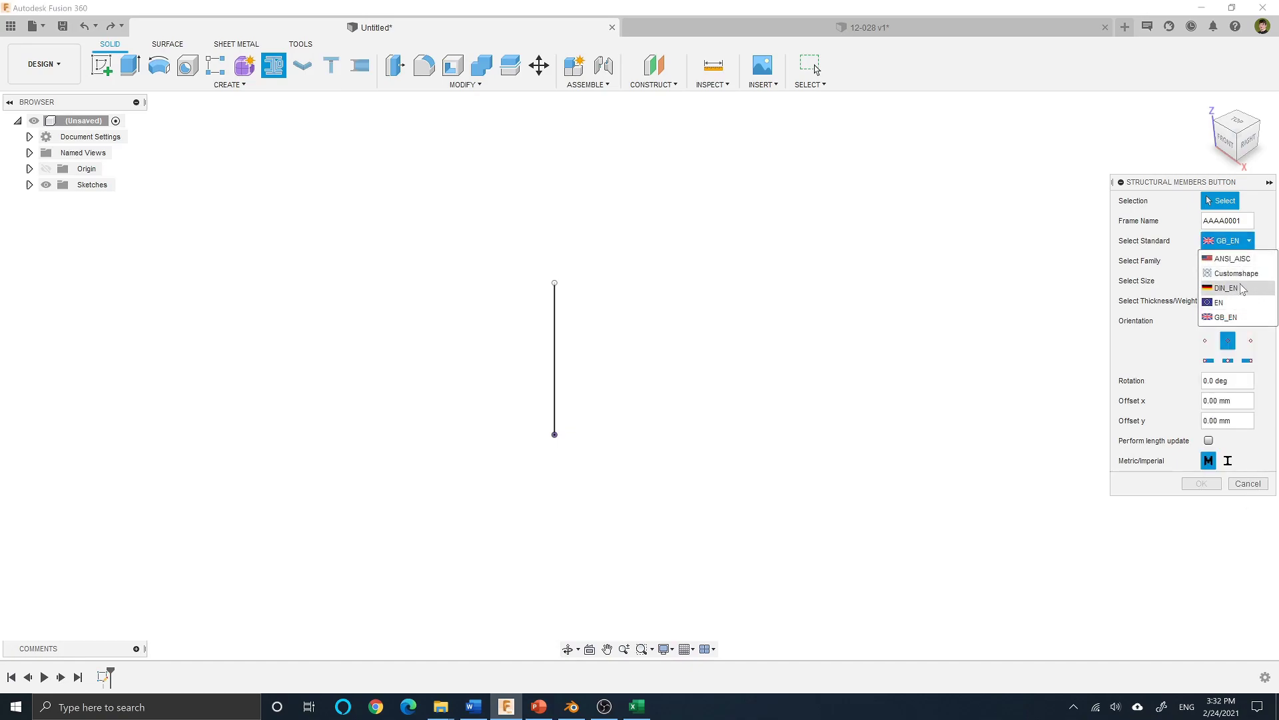
click(1235, 273)
click(1230, 261)
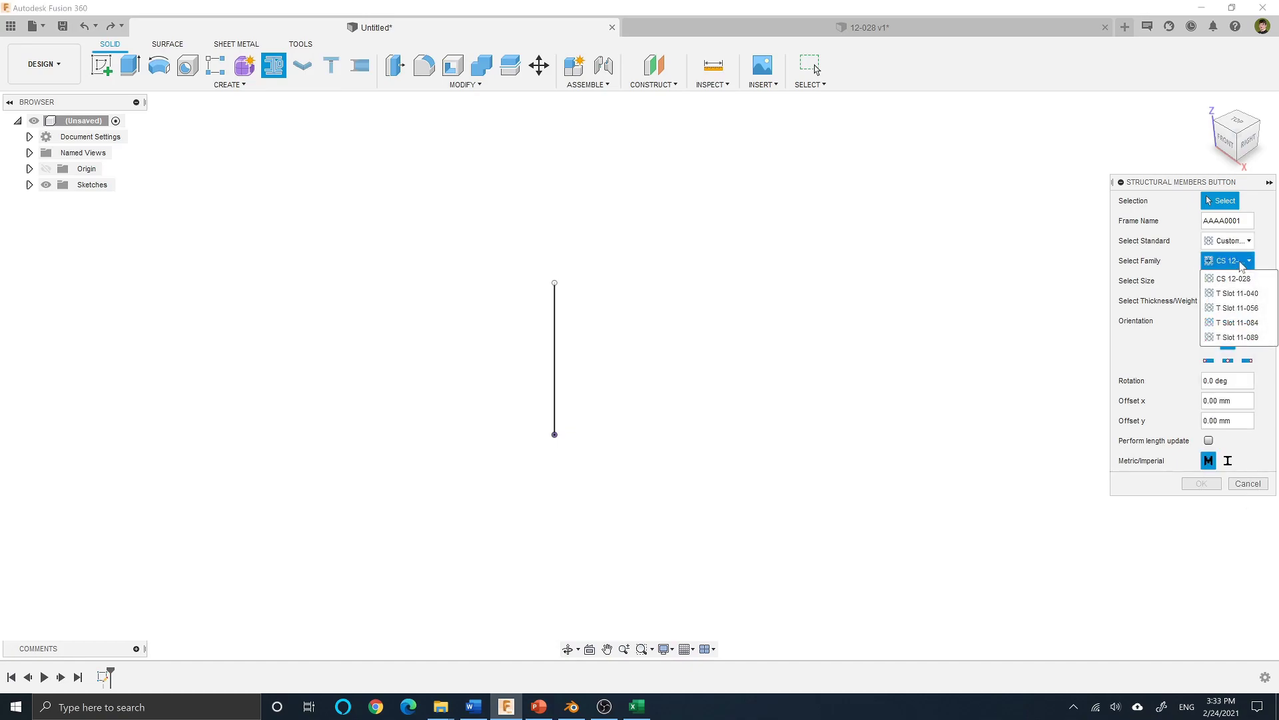
click(1234, 279)
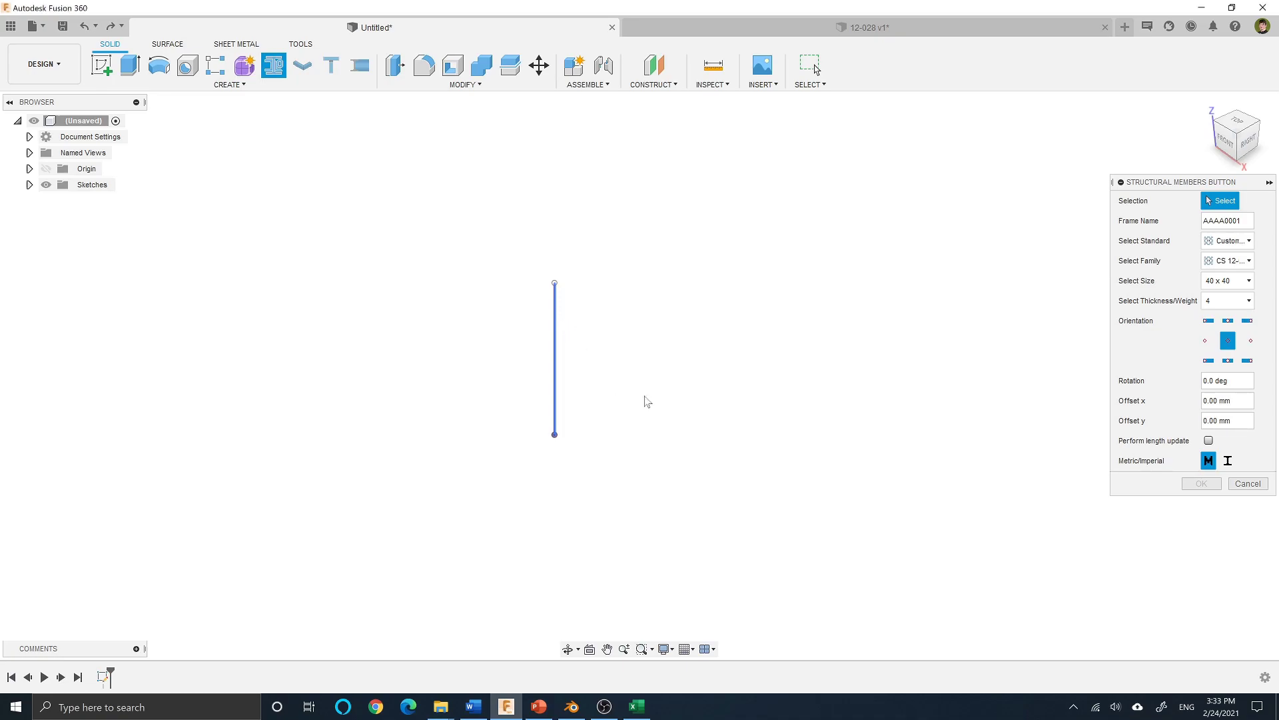
click(1199, 483)
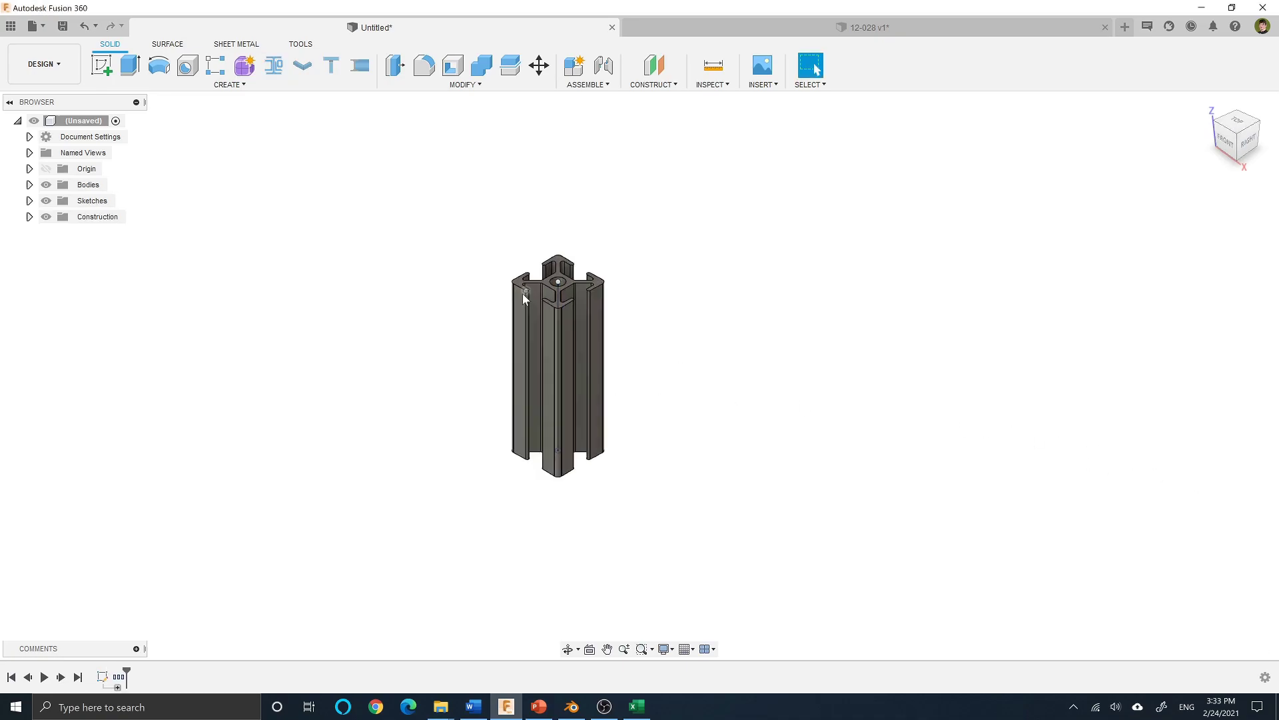